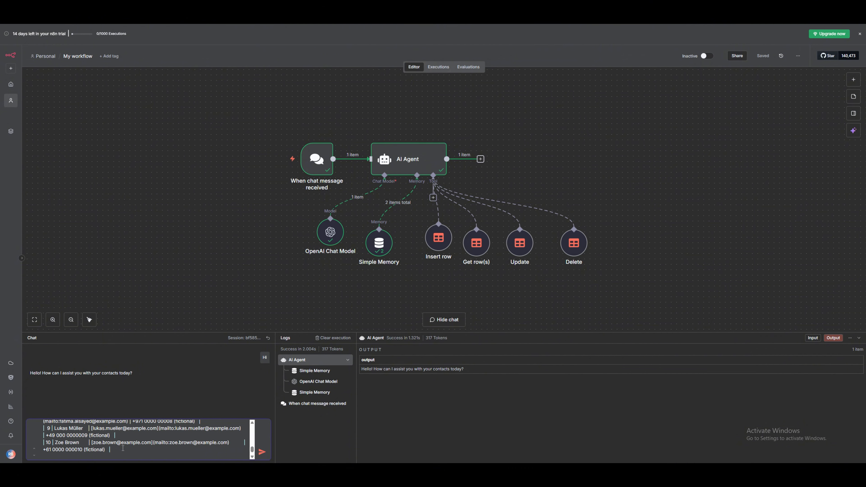
Send the pasted ten-contact table to the AI Agent and scroll through the Logs.
{"action": "key", "text": "Return"}
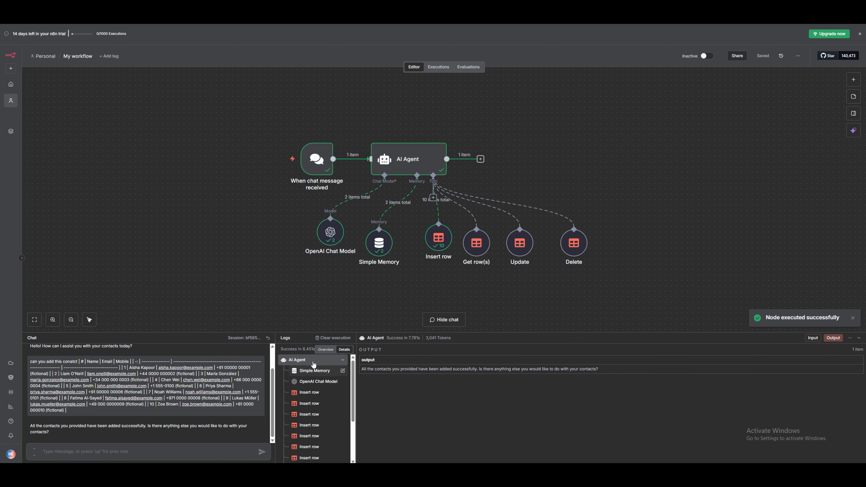
{"action": "scroll", "coordinate": [316, 432], "scroll_direction": "down", "scroll_amount": 3}
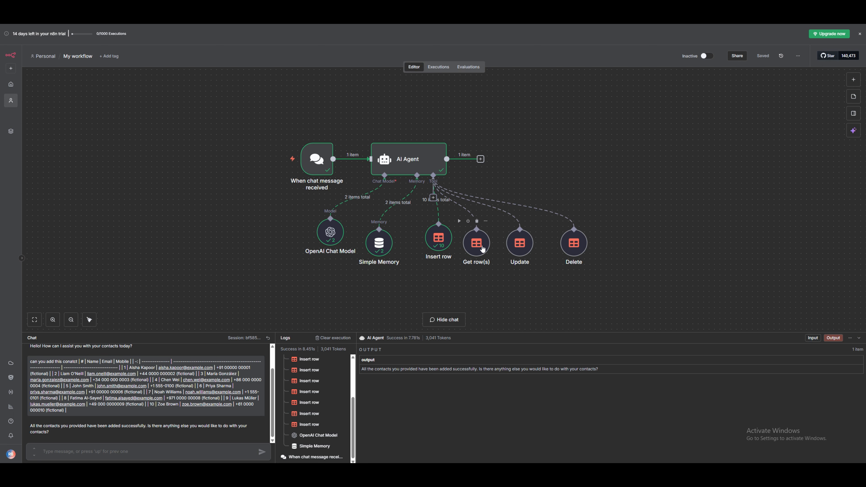
Move the Get row(s), Update and Delete nodes up beneath the AI Agent and save.
{"action": "left_click_drag", "start_coordinate": [471, 245], "coordinate": [472, 238]}
{"action": "left_click_drag", "start_coordinate": [524, 246], "coordinate": [564, 230]}
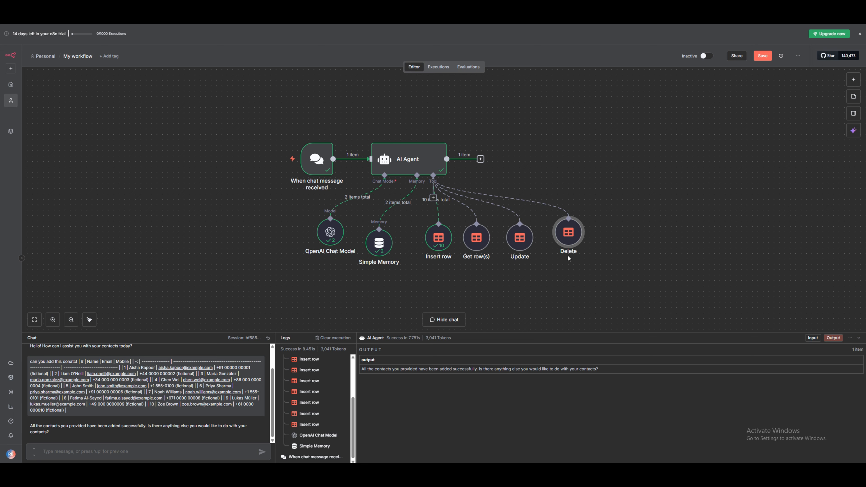
{"action": "left_click", "coordinate": [760, 57]}
Look up the Data table node's actions under a 'data' search, lower Get row(s), and save again.
{"action": "left_click", "coordinate": [854, 79]}
{"action": "left_click_drag", "start_coordinate": [471, 245], "coordinate": [481, 261]}
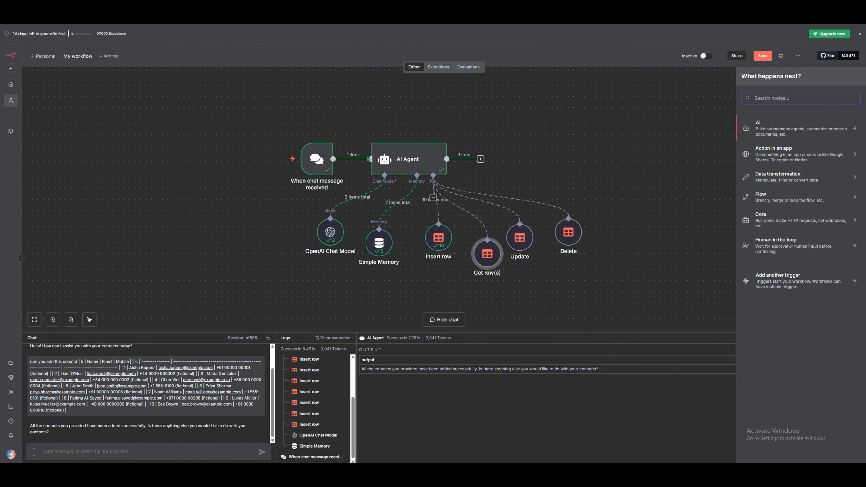
{"action": "type", "text": "d"}
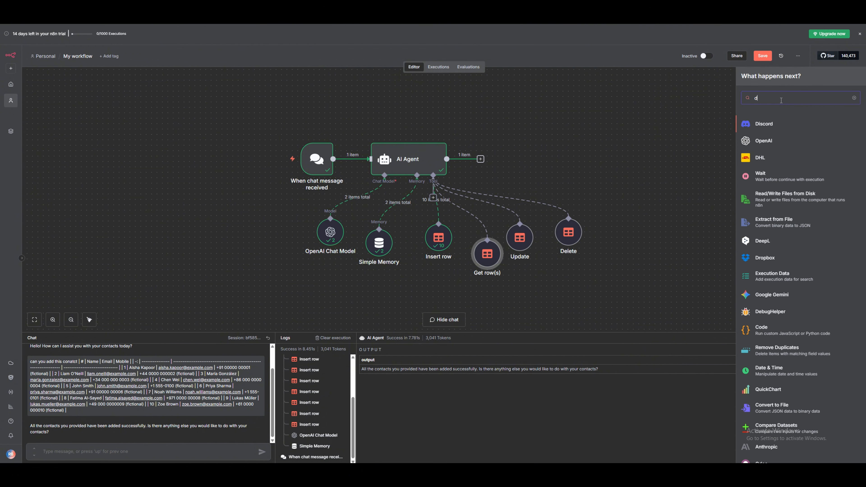
{"action": "type", "text": "ata"}
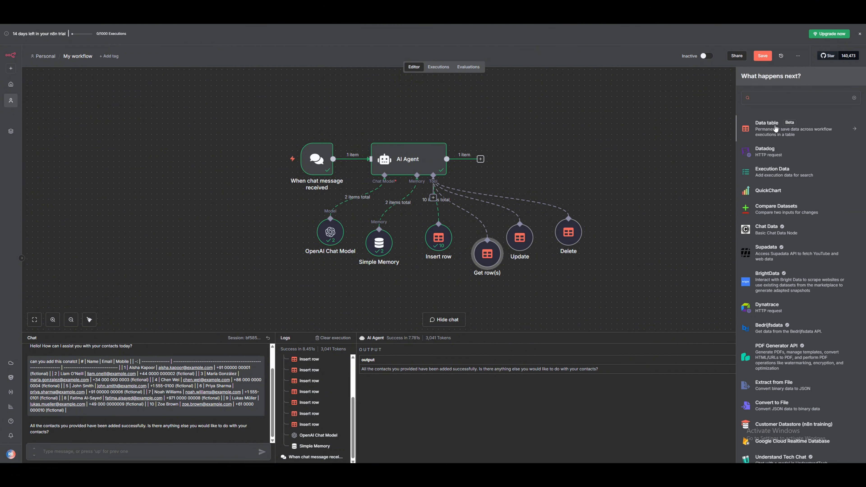
{"action": "left_click", "coordinate": [749, 129]}
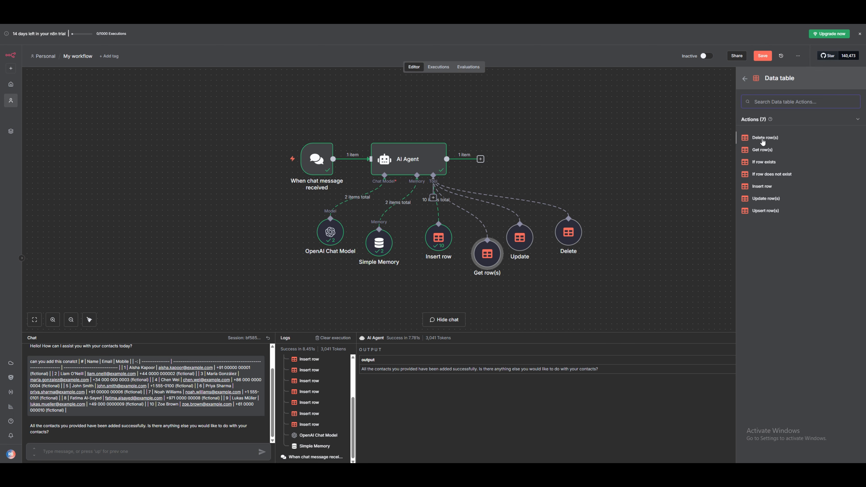
{"action": "left_click", "coordinate": [745, 79]}
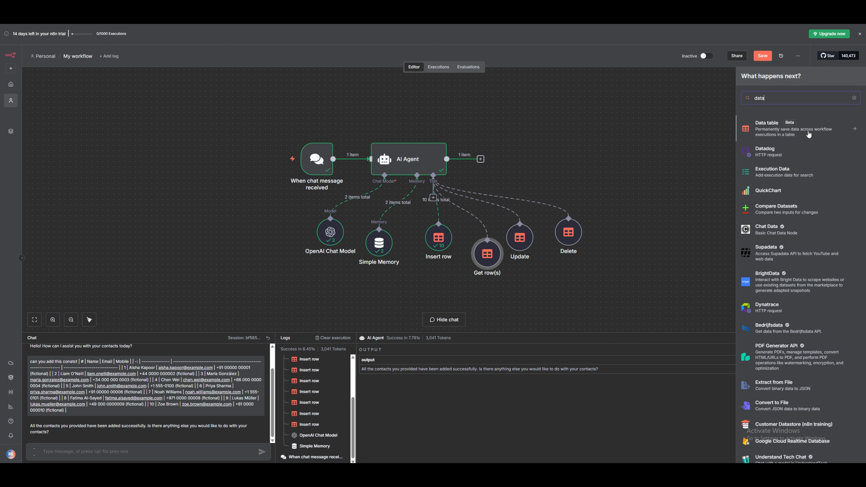
{"action": "left_click", "coordinate": [698, 123]}
{"action": "left_click", "coordinate": [763, 55]}
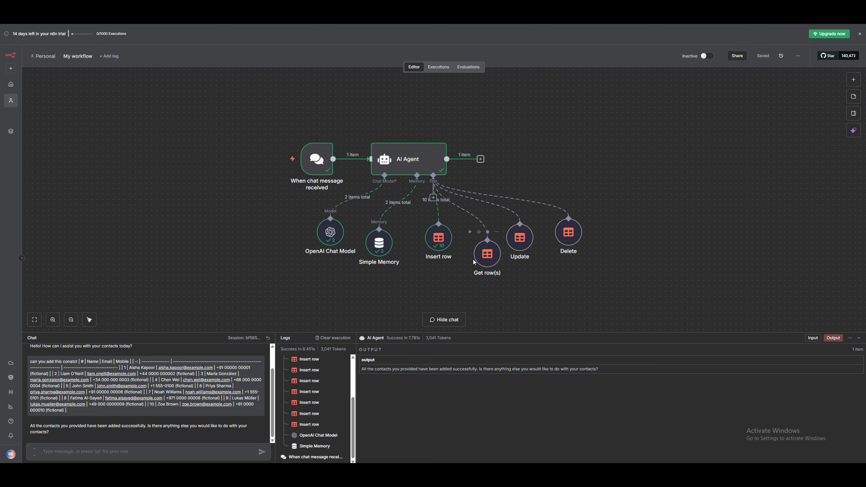
Check the Cloud workspace's n8n version list, keep 1.113.2, and return to the admin dashboard.
{"action": "left_click", "coordinate": [13, 367]}
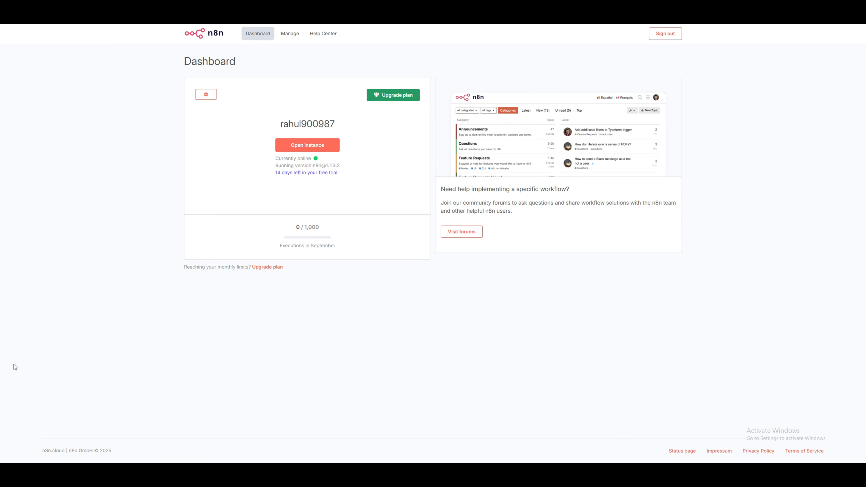
{"action": "left_click", "coordinate": [213, 97]}
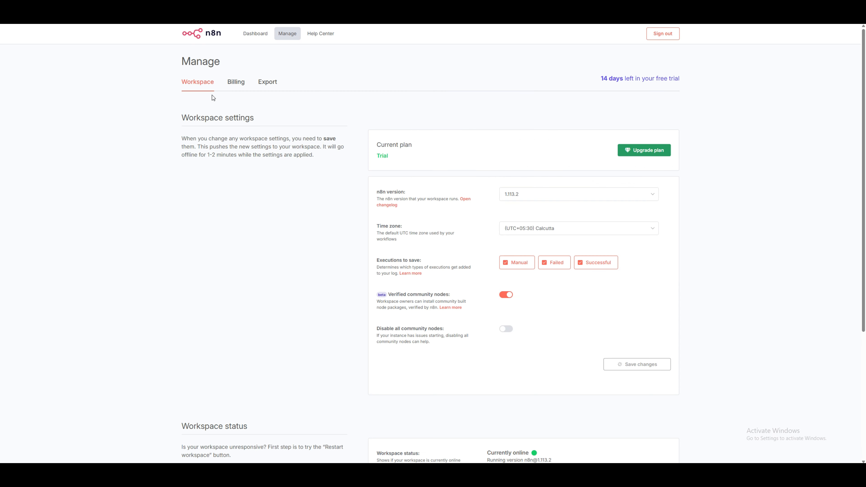
{"action": "left_click", "coordinate": [555, 197]}
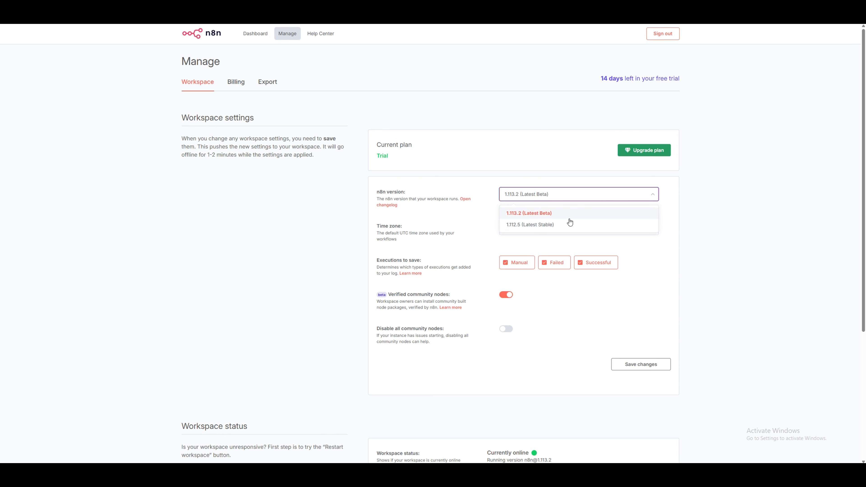
{"action": "left_click", "coordinate": [518, 213]}
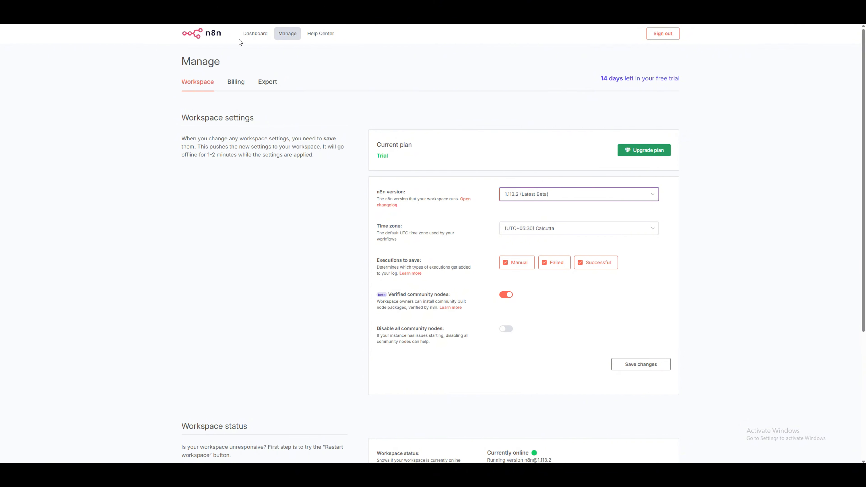
{"action": "left_click", "coordinate": [247, 34]}
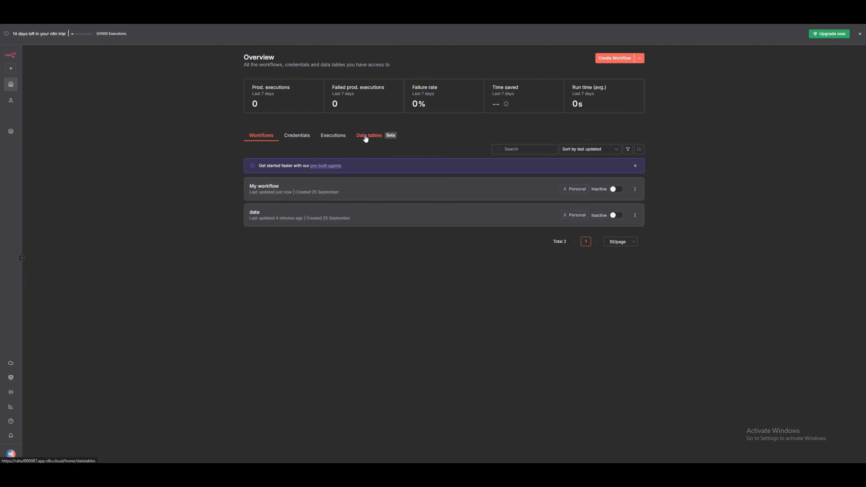
Open the details data table and add an empty row 12.
{"action": "left_click", "coordinate": [367, 138]}
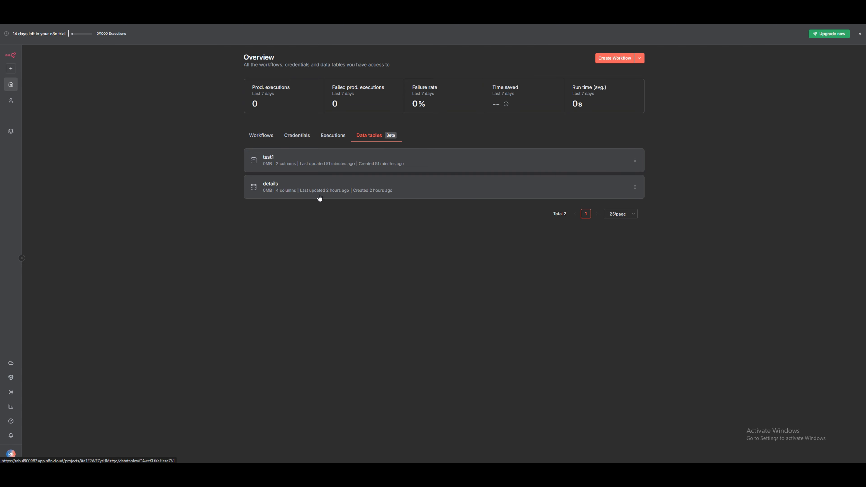
{"action": "left_click", "coordinate": [268, 190]}
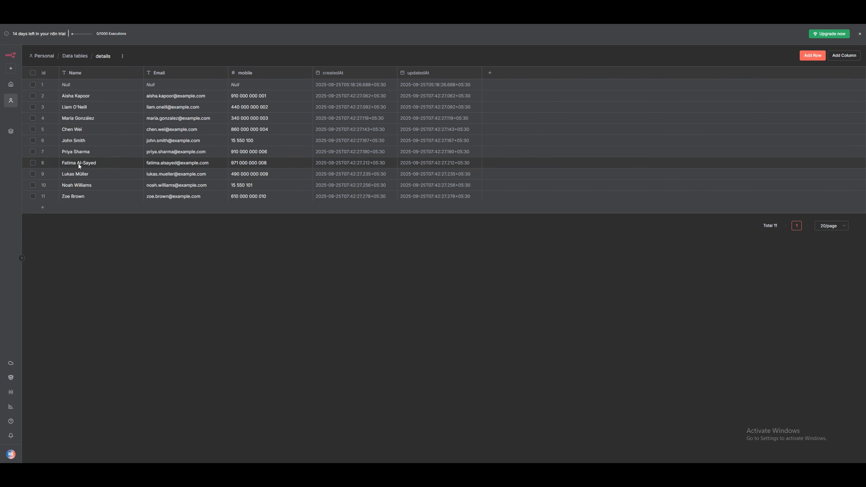
{"action": "left_click", "coordinate": [807, 61]}
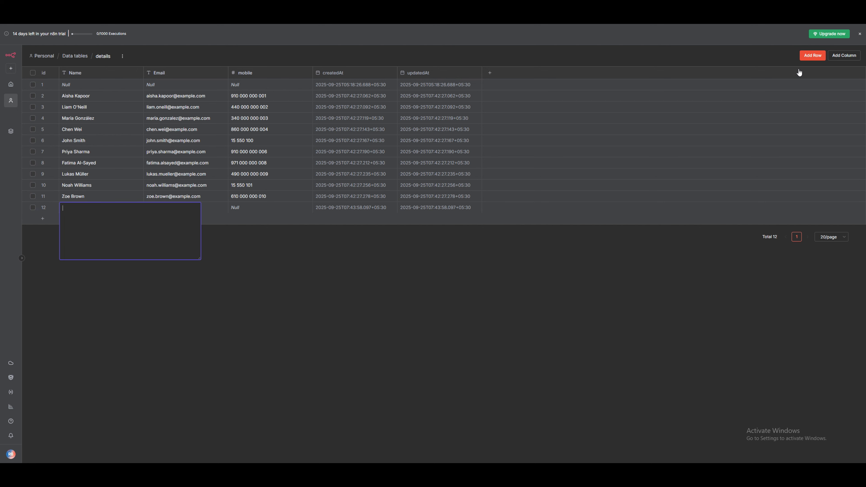
{"action": "left_click", "coordinate": [549, 275]}
Look at the available column types without adding a column, then select row 11.
{"action": "left_click", "coordinate": [850, 58]}
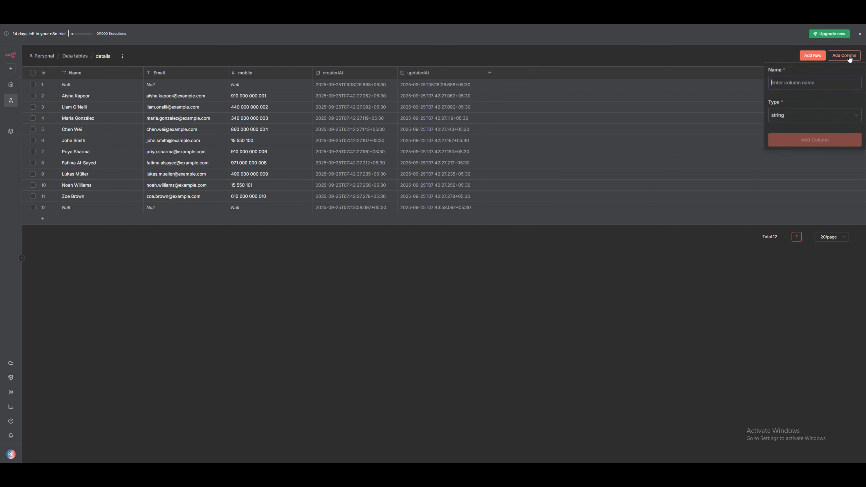
{"action": "left_click", "coordinate": [796, 120]}
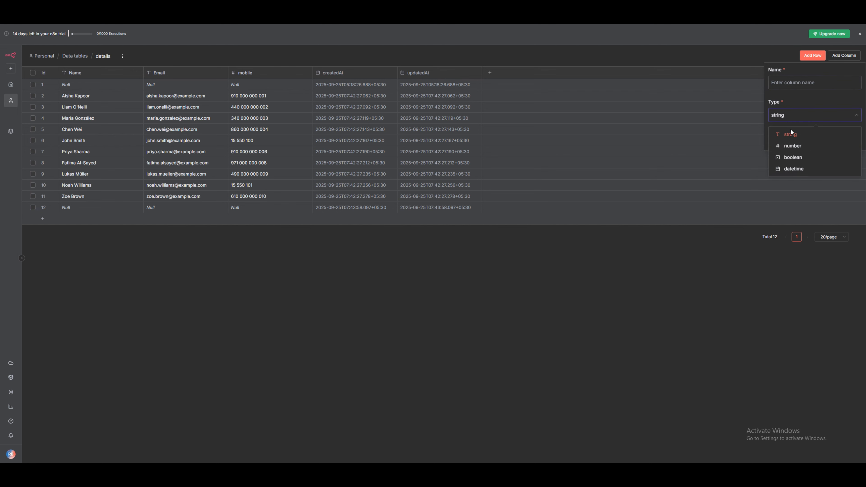
{"action": "left_click", "coordinate": [799, 113]}
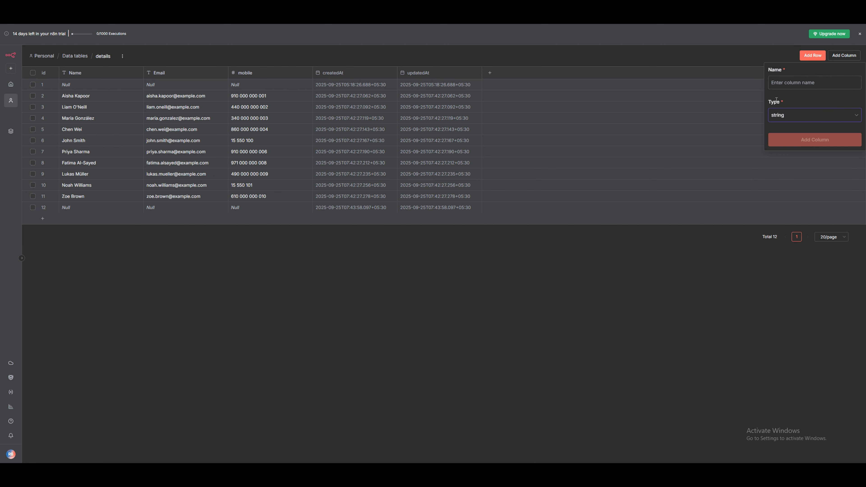
{"action": "left_click", "coordinate": [702, 297]}
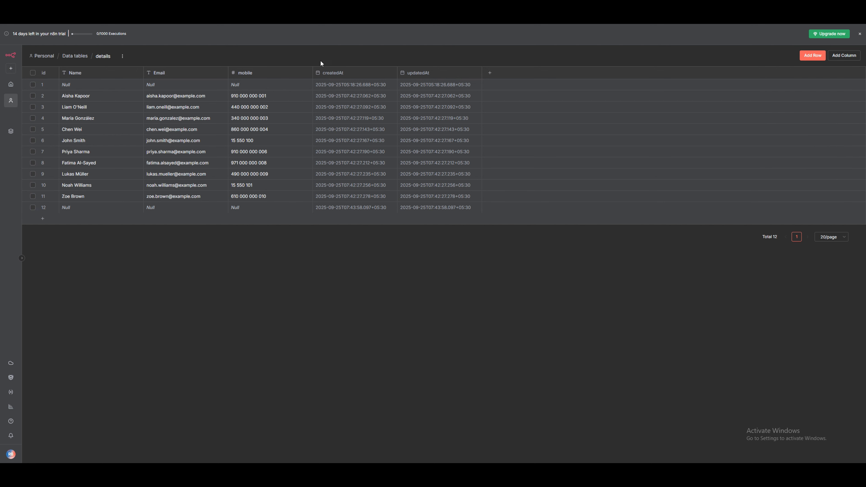
{"action": "left_click", "coordinate": [33, 196]}
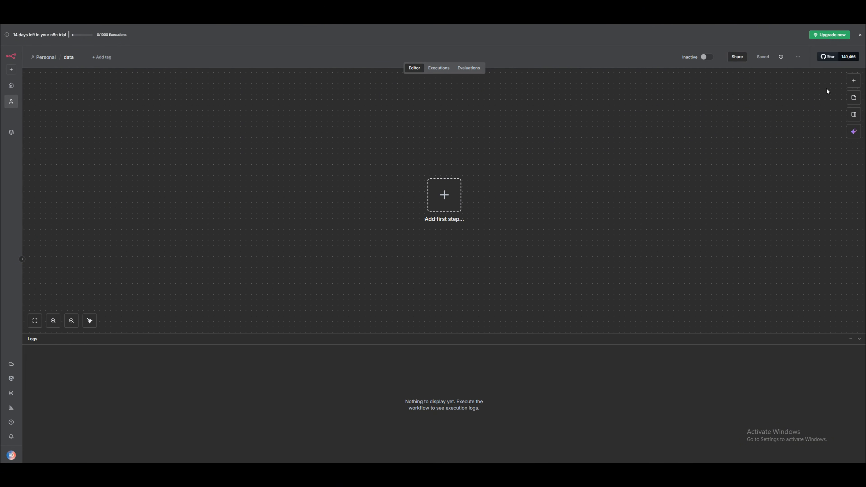
Start the workflow with a chat message trigger followed by an AI Agent node.
{"action": "left_click", "coordinate": [851, 82]}
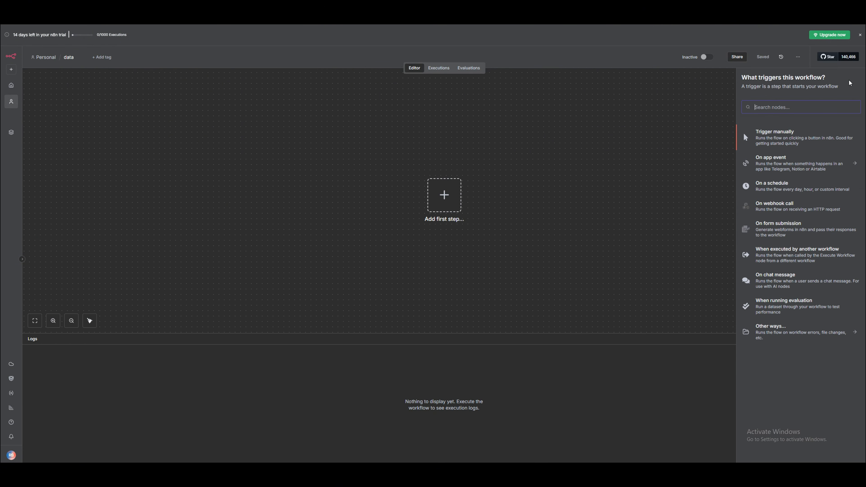
{"action": "type", "text": "chat"}
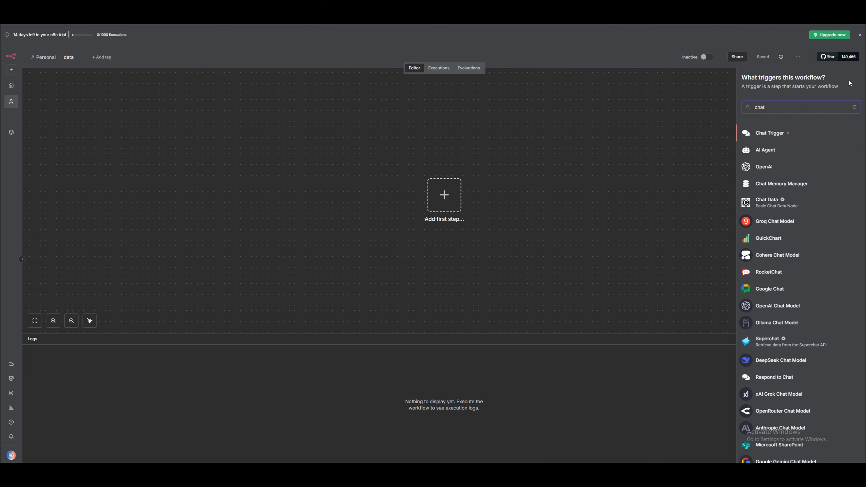
{"action": "left_click", "coordinate": [767, 133]}
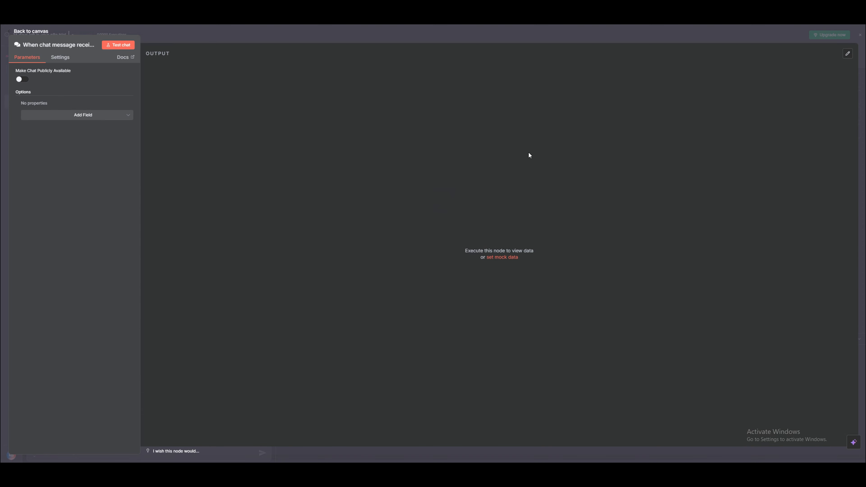
{"action": "left_click", "coordinate": [489, 32]}
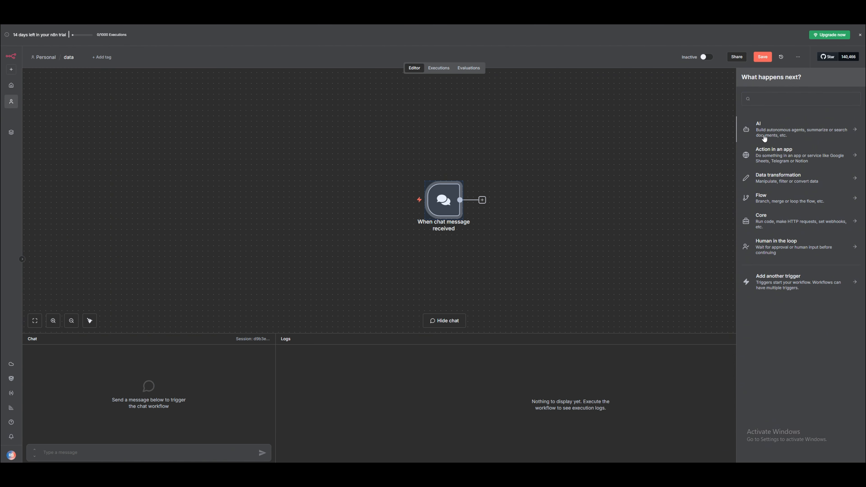
{"action": "left_click", "coordinate": [765, 131]}
{"action": "left_click", "coordinate": [767, 169]}
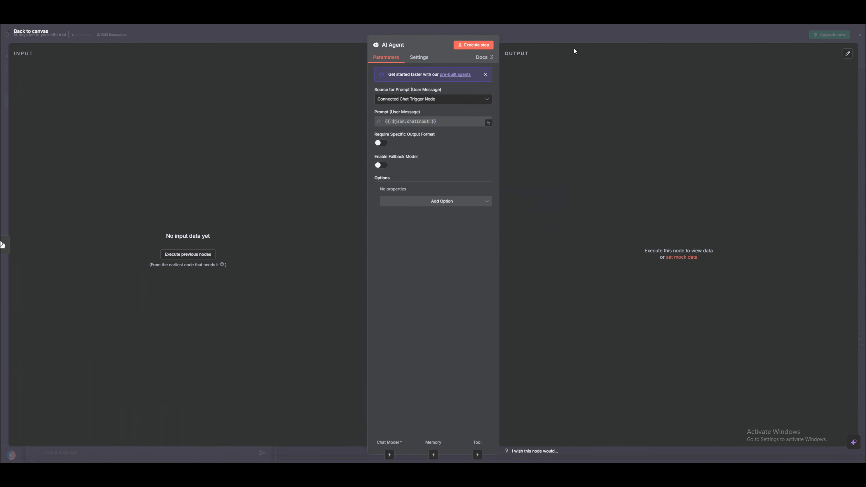
{"action": "left_click", "coordinate": [572, 31]}
Attach an OpenAI Chat Model to the agent and shift the three nodes up and left.
{"action": "left_click", "coordinate": [512, 239]}
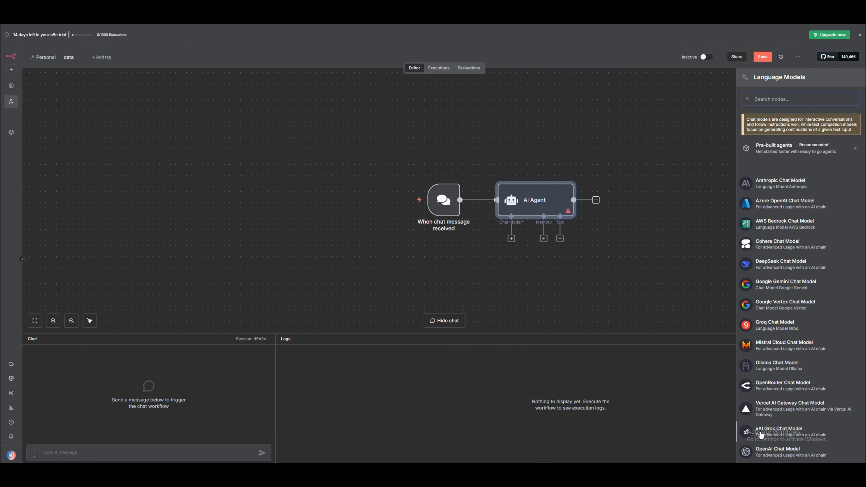
{"action": "left_click", "coordinate": [766, 450]}
{"action": "left_click", "coordinate": [566, 39]}
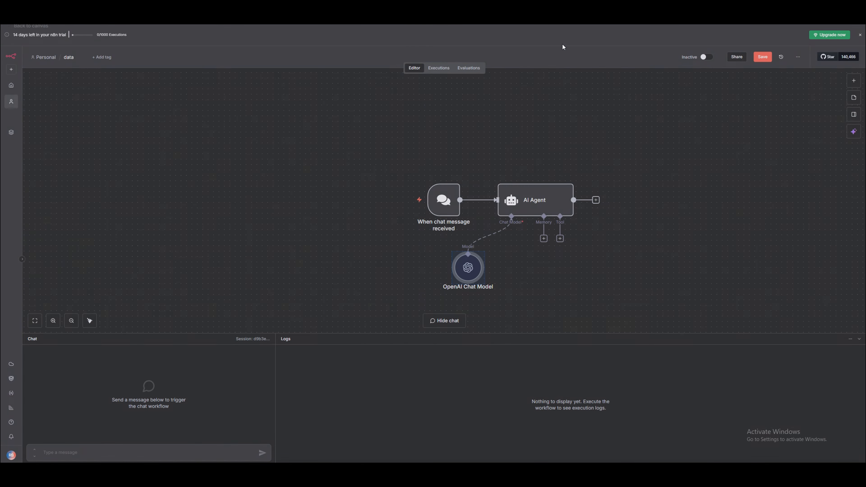
{"action": "left_click_drag", "start_coordinate": [558, 199], "coordinate": [520, 194]}
{"action": "left_click", "coordinate": [416, 191]}
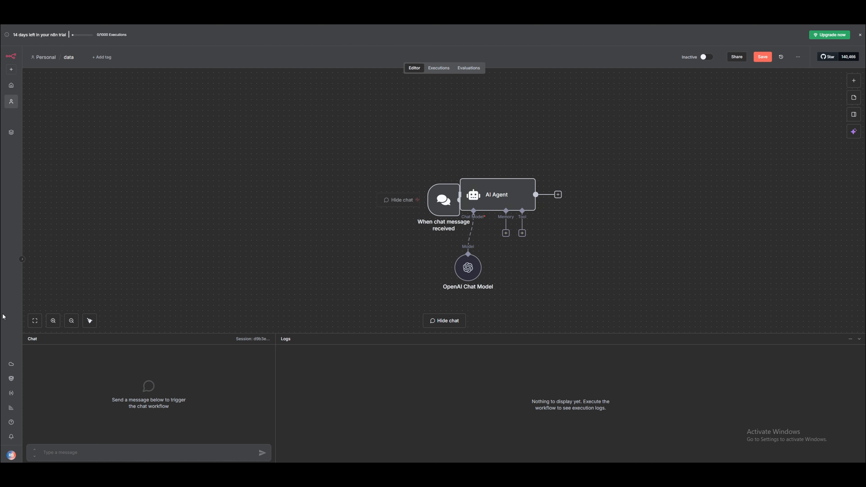
{"action": "left_click", "coordinate": [35, 321]}
{"action": "left_click_drag", "start_coordinate": [323, 139], "coordinate": [623, 292]}
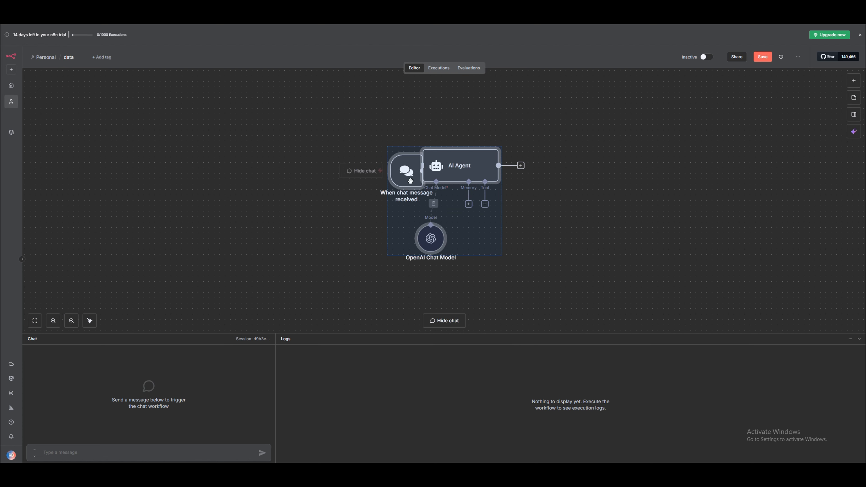
{"action": "left_click_drag", "start_coordinate": [405, 183], "coordinate": [285, 167]}
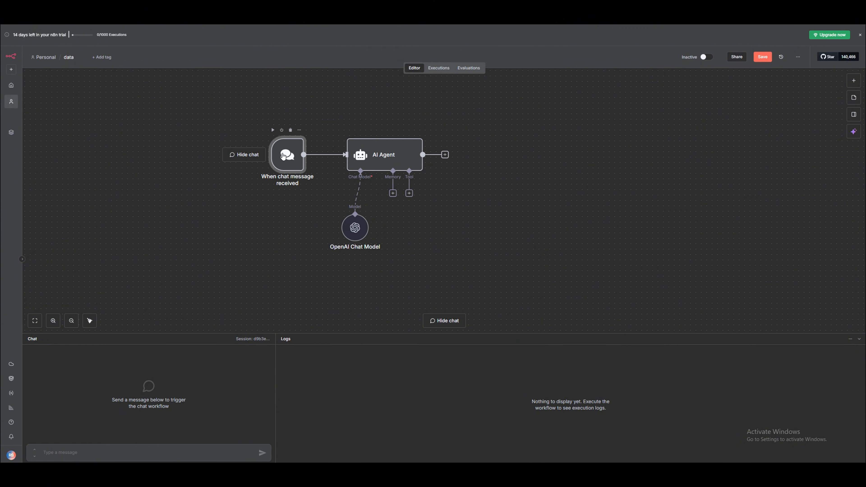
Connect Simple Memory with context window length 10 to the agent and tidy it below.
{"action": "left_click", "coordinate": [394, 193]}
{"action": "left_click", "coordinate": [757, 153]}
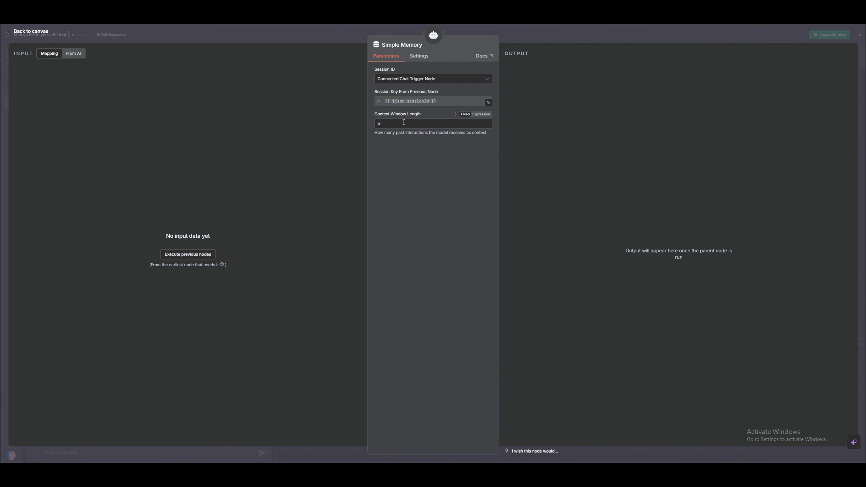
{"action": "type", "text": "10"}
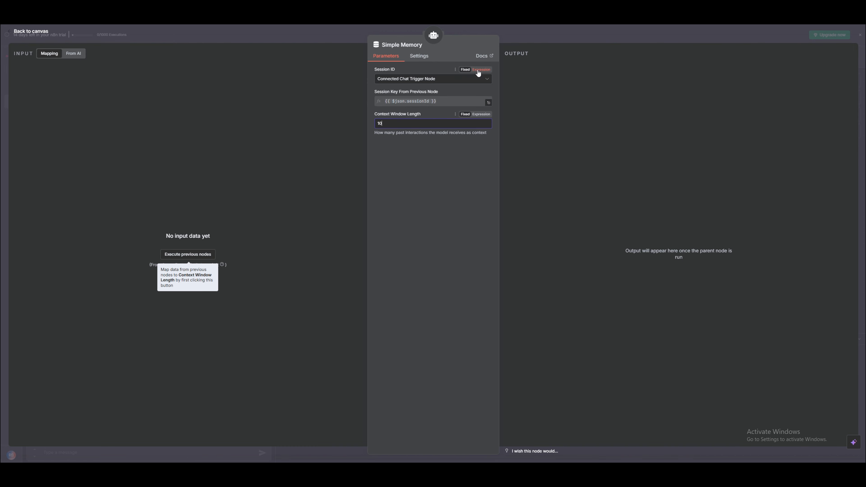
{"action": "left_click", "coordinate": [475, 78]}
{"action": "left_click", "coordinate": [529, 88]}
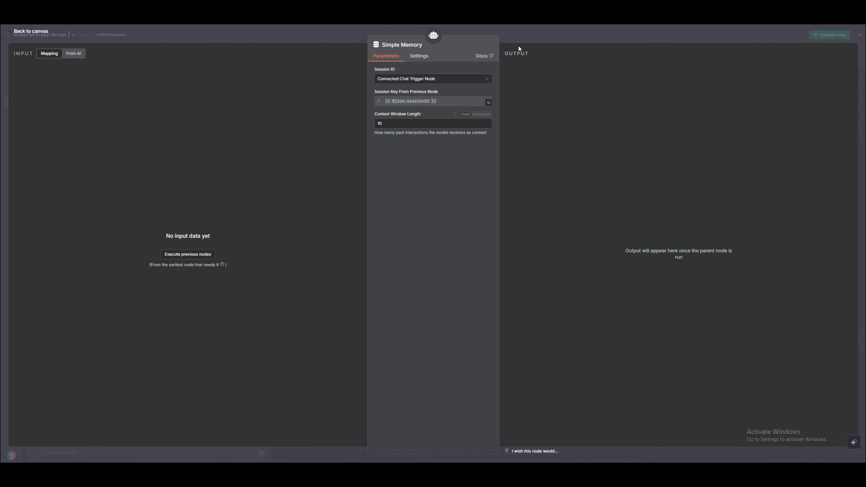
{"action": "left_click", "coordinate": [520, 37]}
{"action": "left_click_drag", "start_coordinate": [390, 256], "coordinate": [351, 247]}
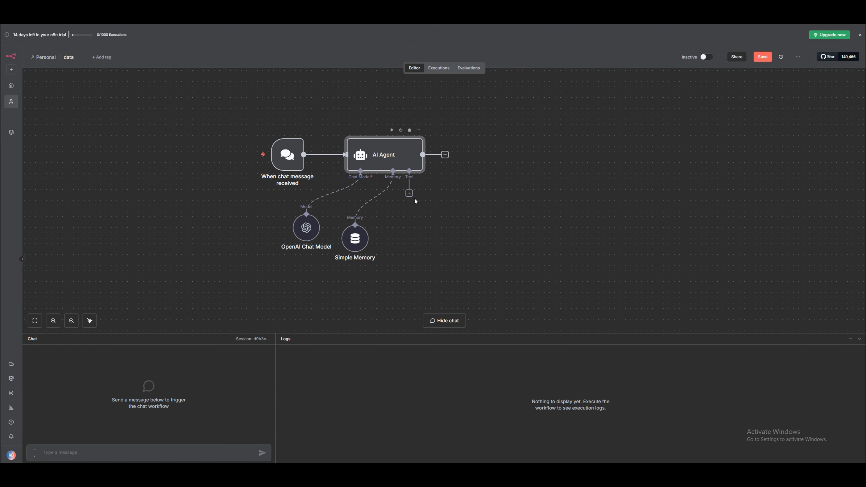
Attach a Data table tool to the AI Agent's Tool input.
{"action": "left_click", "coordinate": [409, 193]}
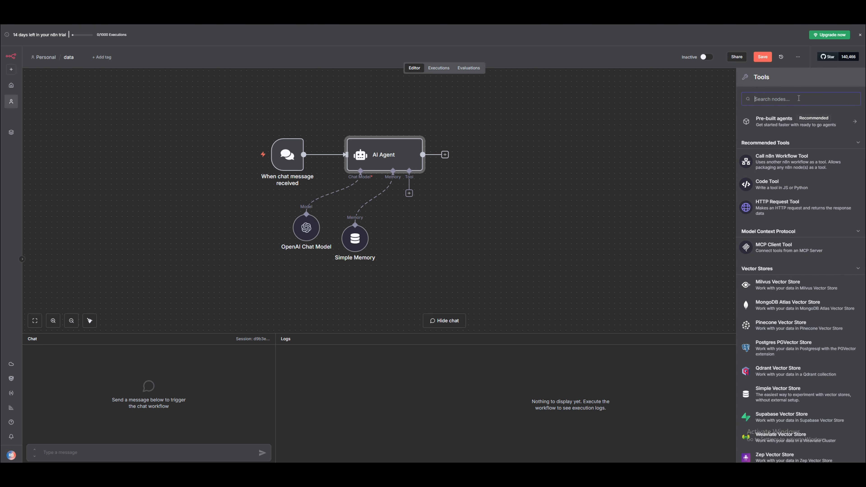
{"action": "type", "text": "data"}
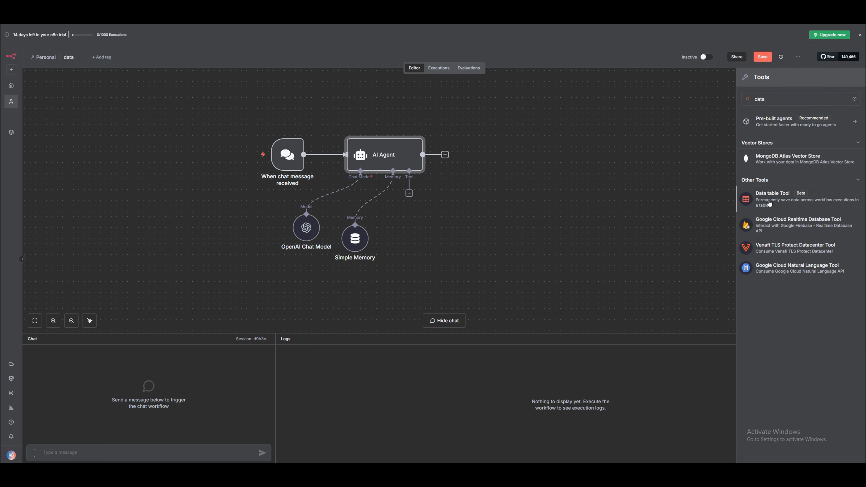
{"action": "left_click", "coordinate": [772, 202]}
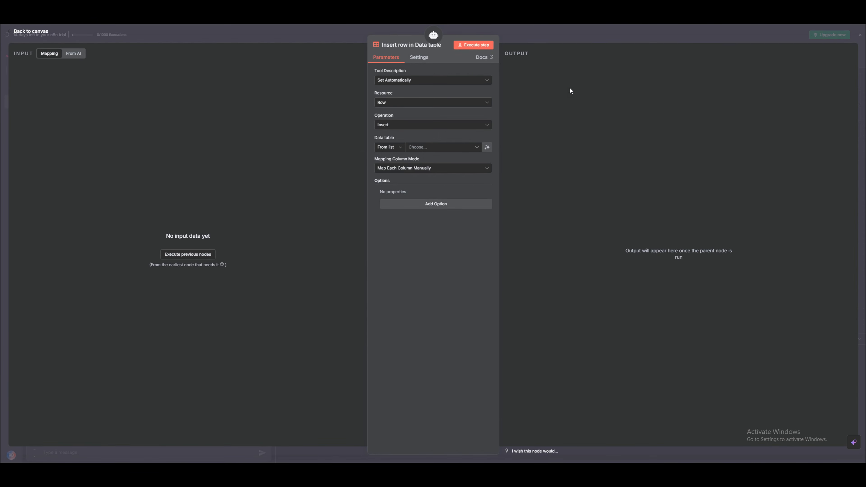
{"action": "left_click", "coordinate": [532, 37]}
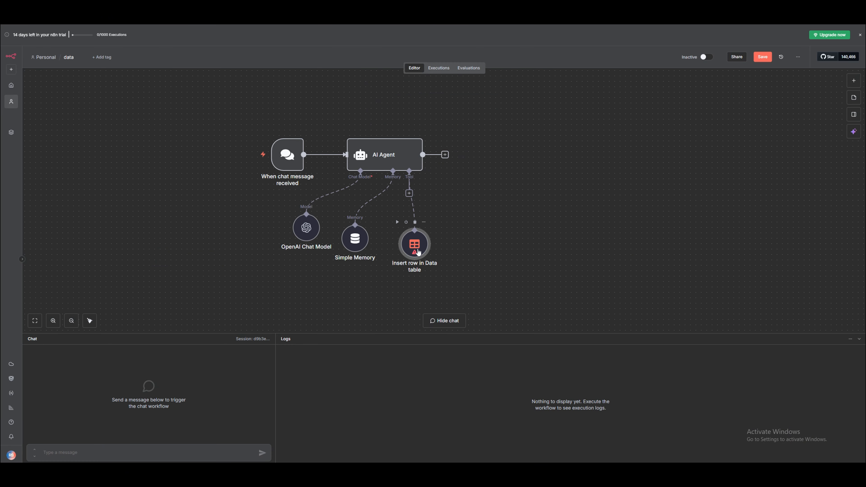
{"action": "double_click", "coordinate": [419, 252]}
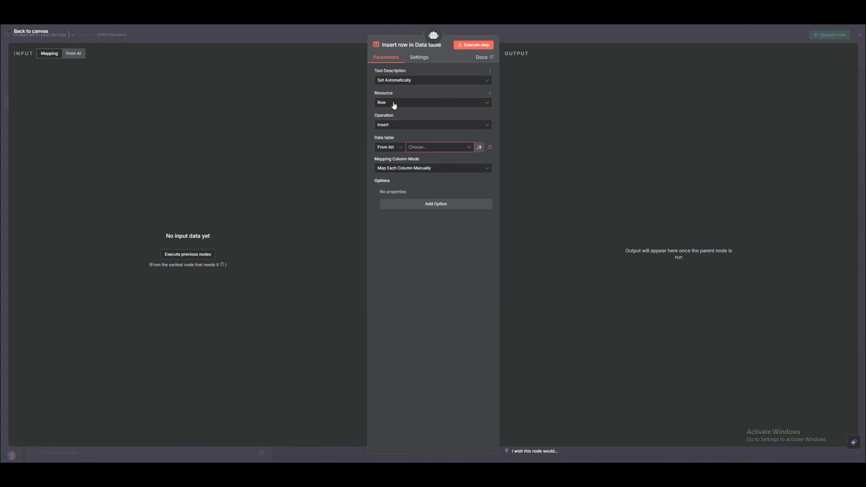
Keep the Insert operation on the details table, with Name, Email and mobile filled by the model.
{"action": "left_click", "coordinate": [397, 126]}
{"action": "scroll", "coordinate": [401, 217], "scroll_direction": "down", "scroll_amount": 3}
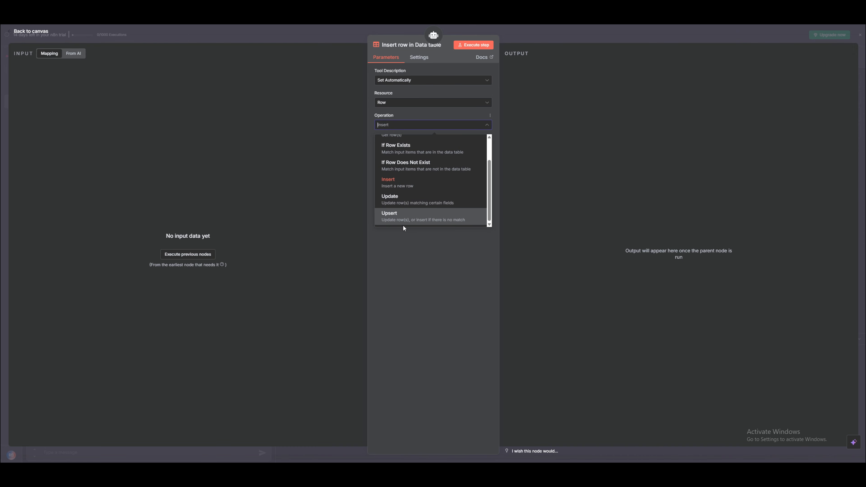
{"action": "scroll", "coordinate": [406, 214], "scroll_direction": "up", "scroll_amount": 2}
{"action": "left_click", "coordinate": [413, 280]}
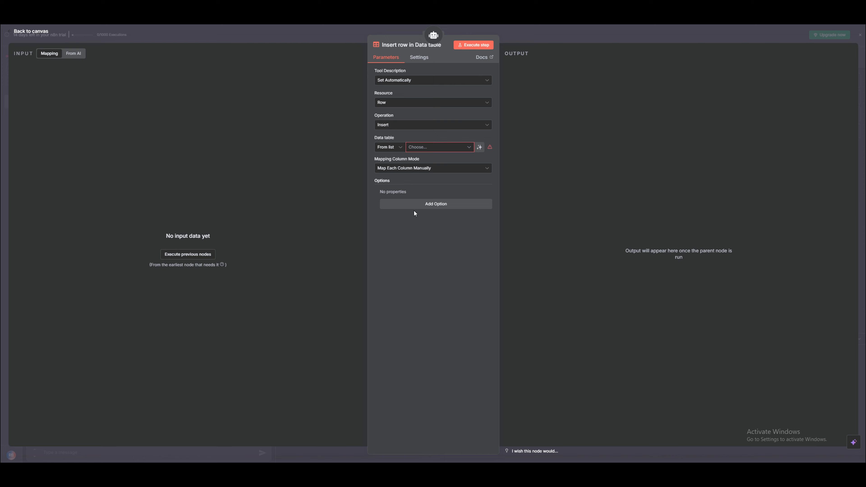
{"action": "left_click", "coordinate": [432, 147]}
{"action": "left_click", "coordinate": [395, 197]}
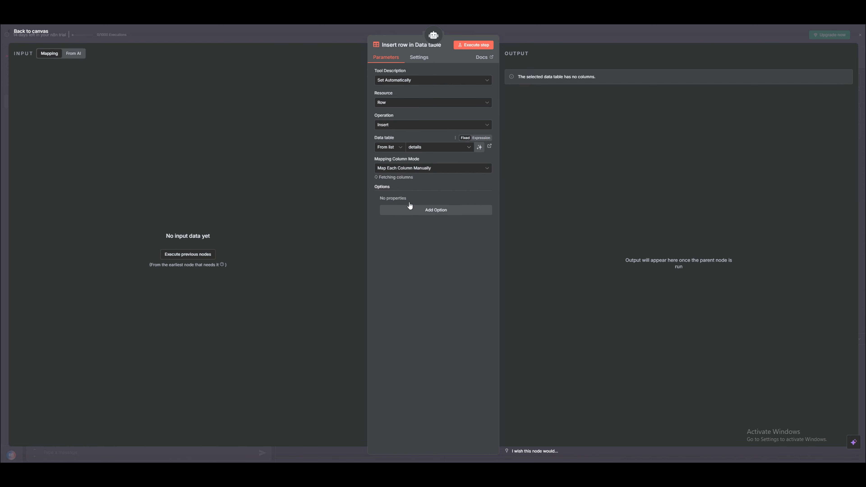
{"action": "left_click", "coordinate": [488, 198]}
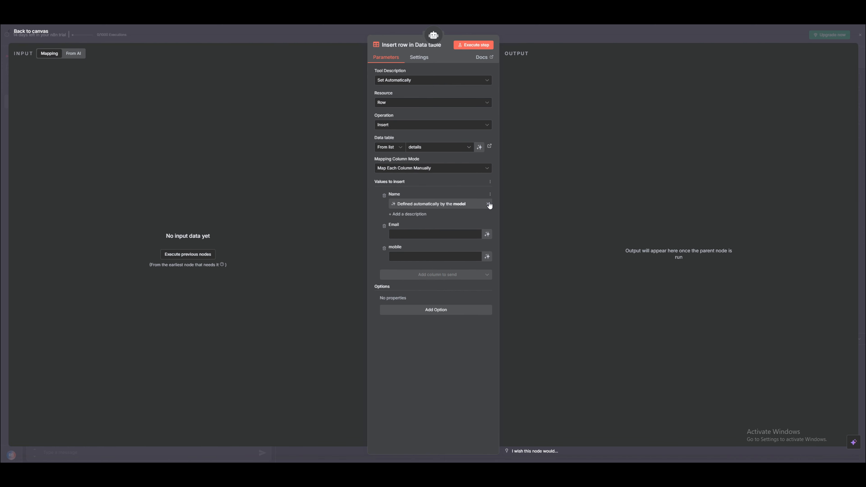
{"action": "left_click", "coordinate": [487, 234]}
{"action": "left_click", "coordinate": [487, 265]}
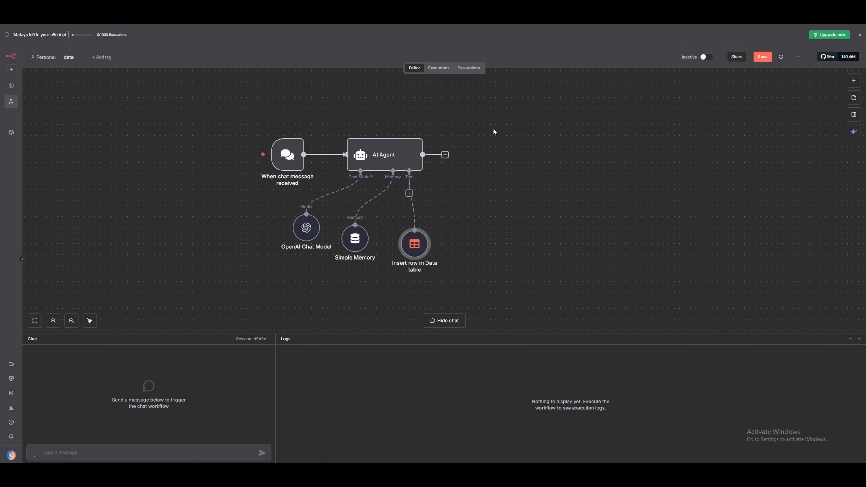
Save the workflow and deactivate the Insert row in Data table node.
{"action": "left_click", "coordinate": [763, 59]}
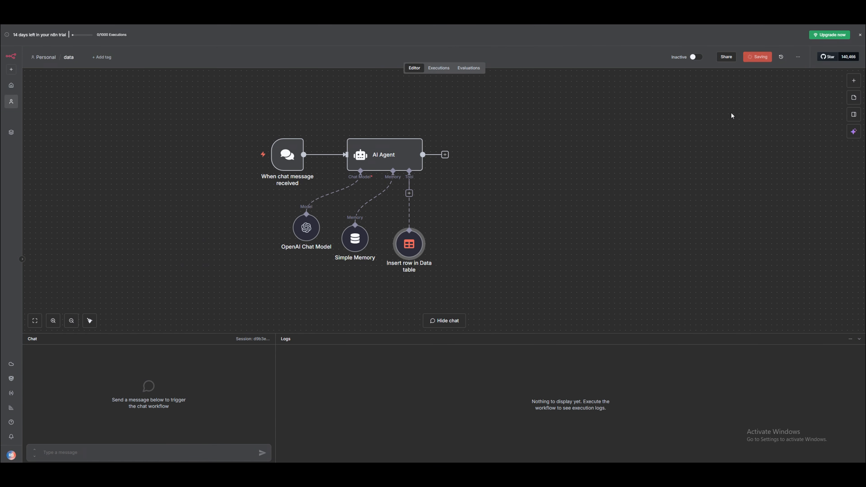
{"action": "left_click", "coordinate": [409, 193]}
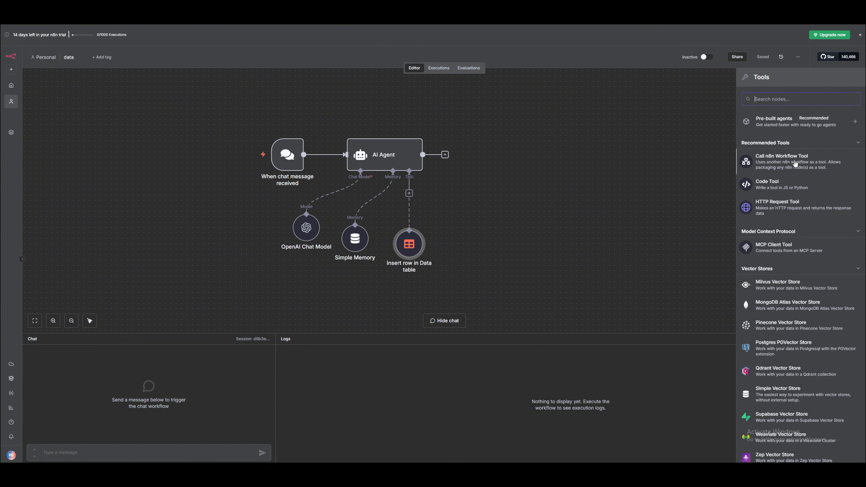
{"action": "key", "text": "d"}
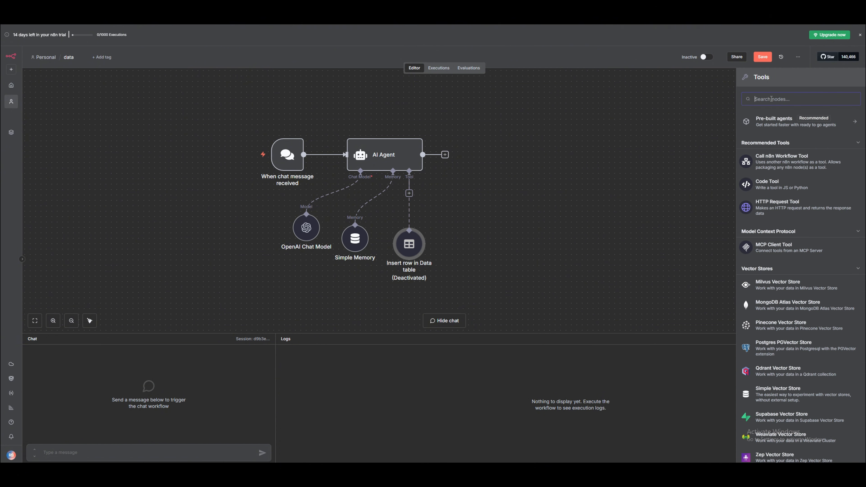
Add a second Data table tool set to Get row(s) on the details table.
{"action": "type", "text": "da"}
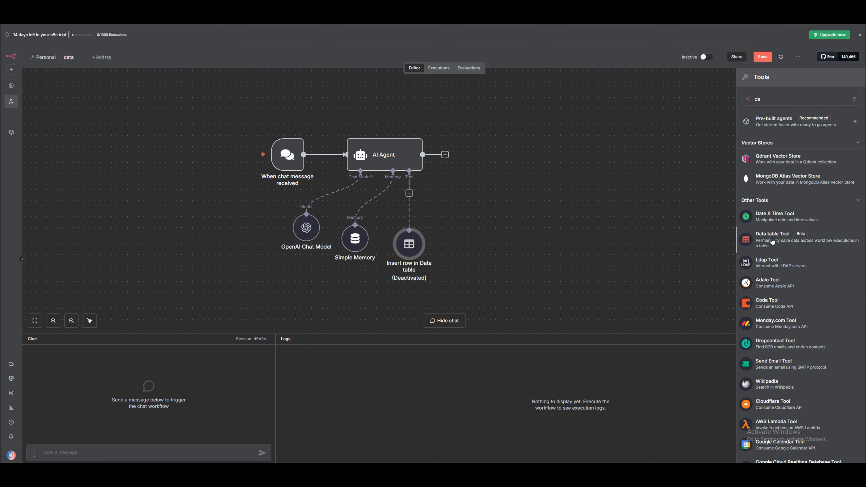
{"action": "left_click", "coordinate": [772, 239]}
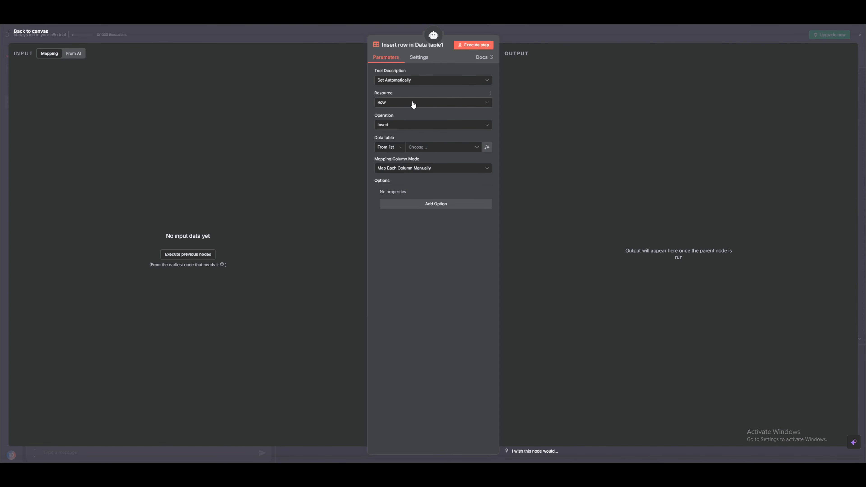
{"action": "left_click", "coordinate": [401, 125]}
{"action": "left_click", "coordinate": [397, 163]}
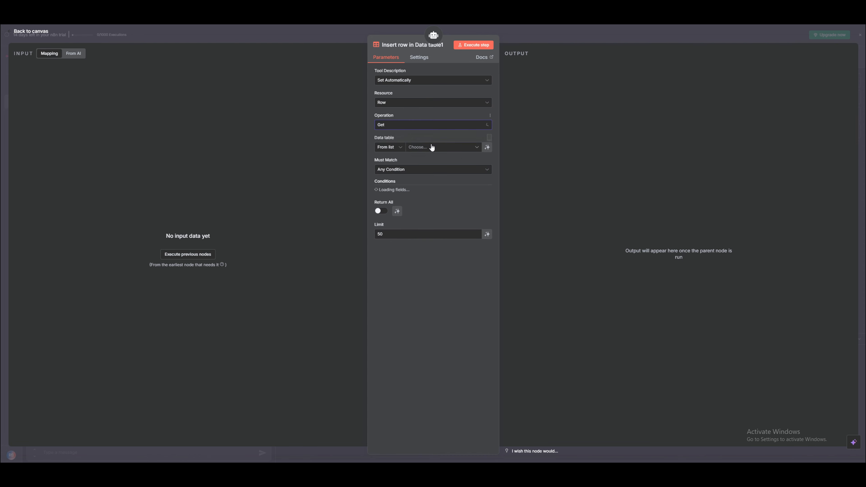
{"action": "left_click", "coordinate": [431, 147]}
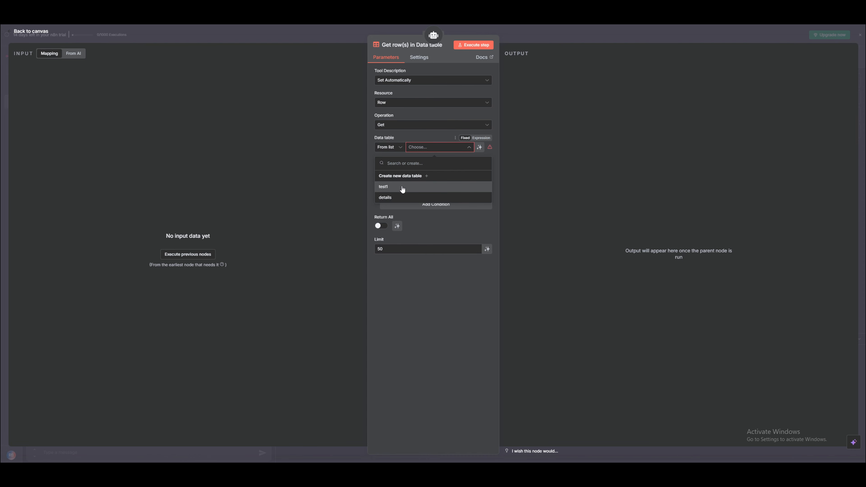
{"action": "left_click", "coordinate": [386, 197]}
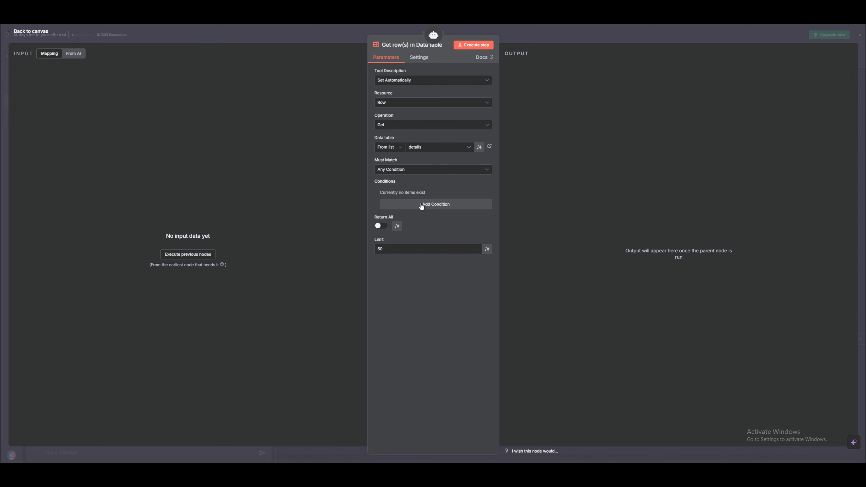
Place the Get row(s) node beside the Insert row node and reactivate Insert.
{"action": "left_click", "coordinate": [516, 36]}
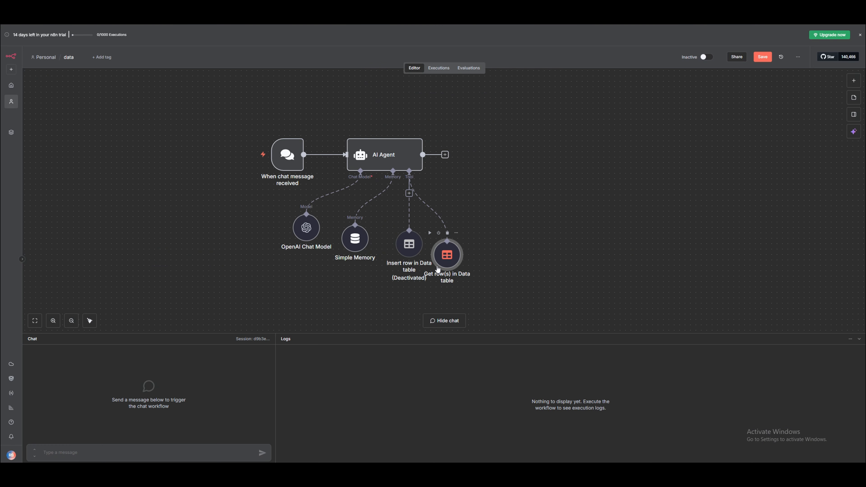
{"action": "mouse_move", "coordinate": [444, 267]}
{"action": "left_mouse_down"}
{"action": "mouse_move", "coordinate": [455, 252]}
{"action": "mouse_move", "coordinate": [458, 259]}
{"action": "left_mouse_up"}
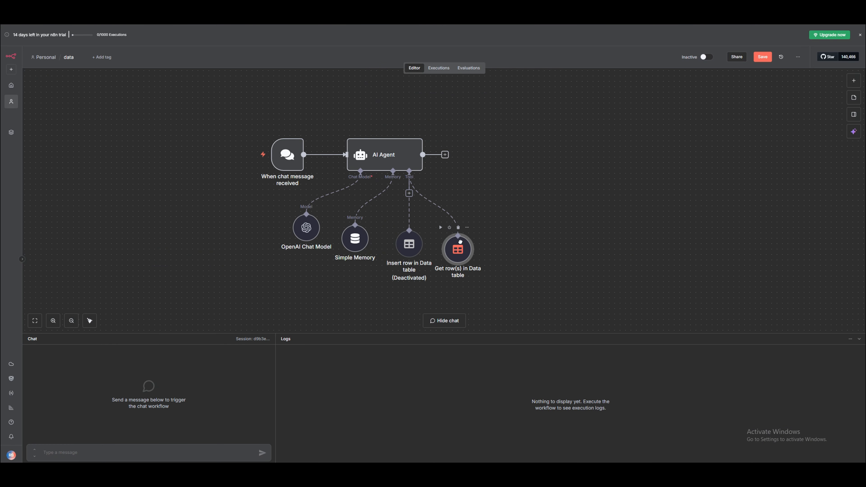
{"action": "left_click", "coordinate": [400, 223]}
Attach a third Data table tool to the agent, beside the Get row(s) node.
{"action": "left_click", "coordinate": [409, 194]}
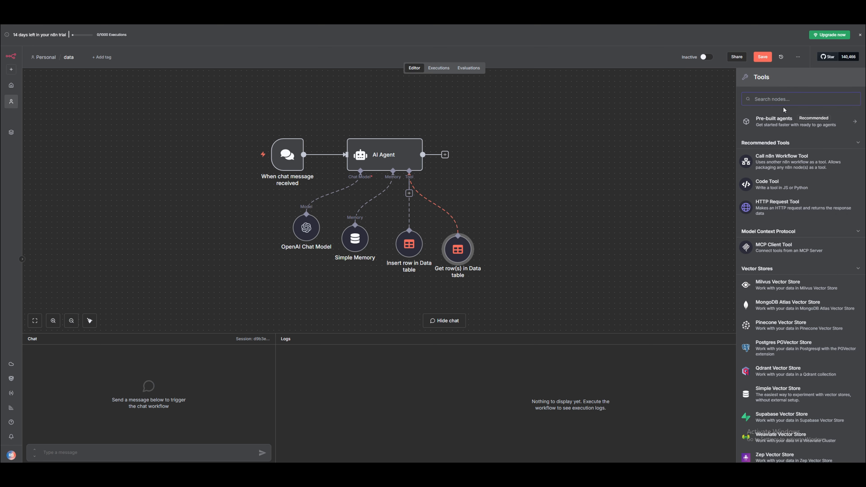
{"action": "type", "text": "dats"}
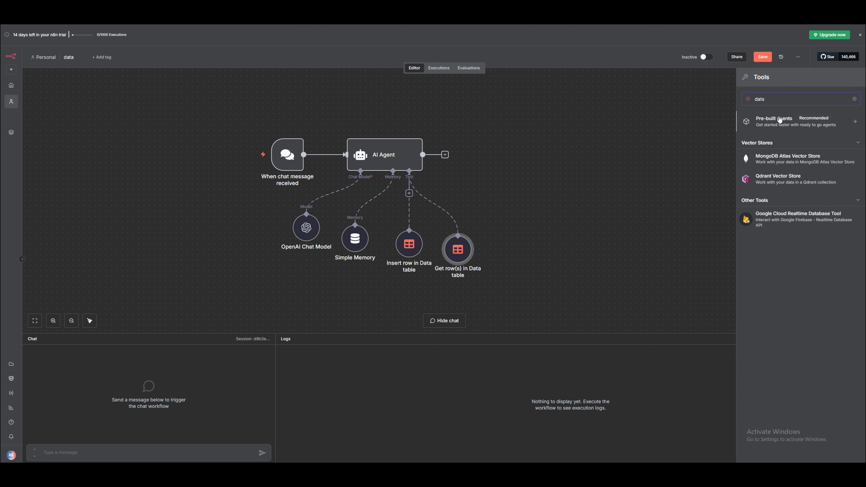
{"action": "key", "text": "BackSpace"}
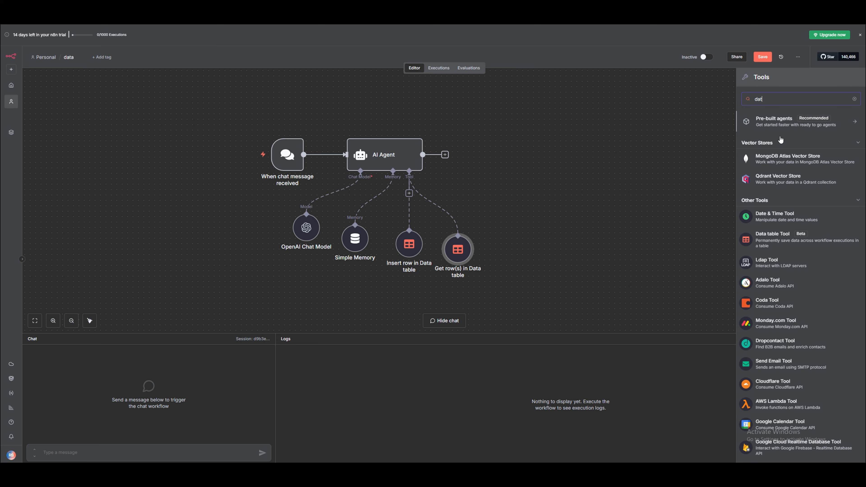
{"action": "left_click", "coordinate": [766, 239]}
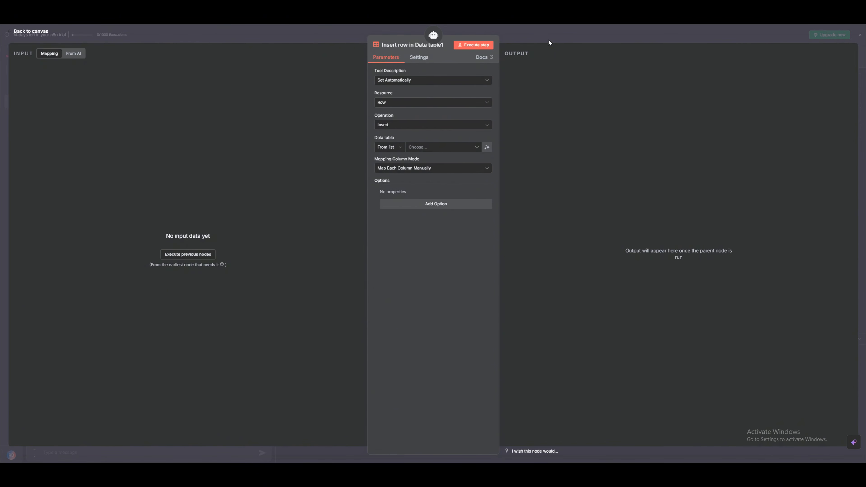
{"action": "left_click", "coordinate": [548, 39]}
{"action": "left_click_drag", "start_coordinate": [484, 293], "coordinate": [506, 251]}
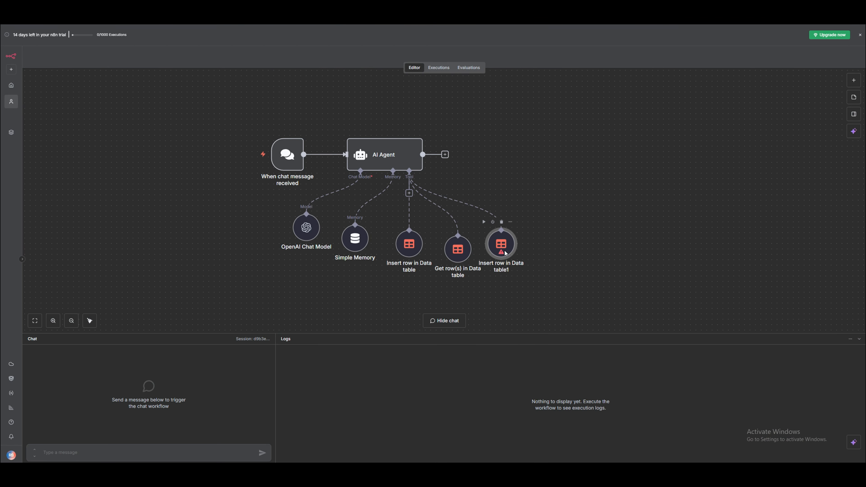
{"action": "double_click", "coordinate": [506, 253]}
Set it to Update rows in details, with Name, Email and mobile filled by the model.
{"action": "left_click", "coordinate": [400, 126]}
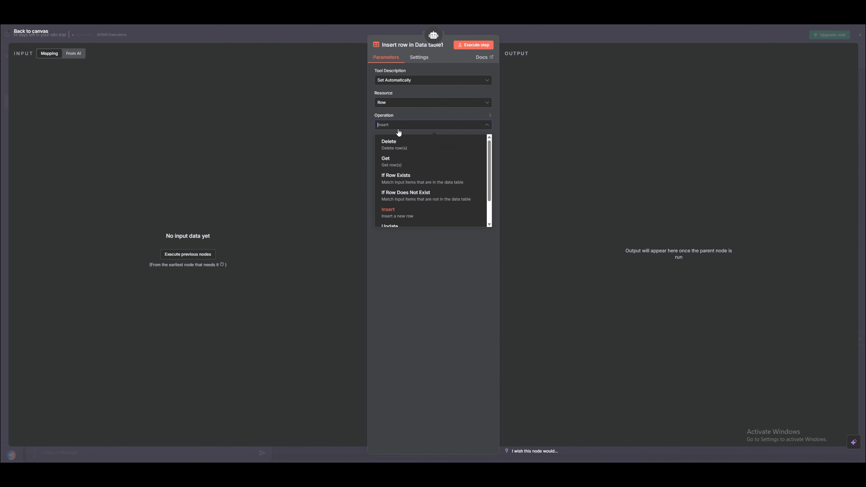
{"action": "scroll", "coordinate": [410, 208], "scroll_direction": "down", "scroll_amount": 1}
{"action": "left_click", "coordinate": [408, 200]}
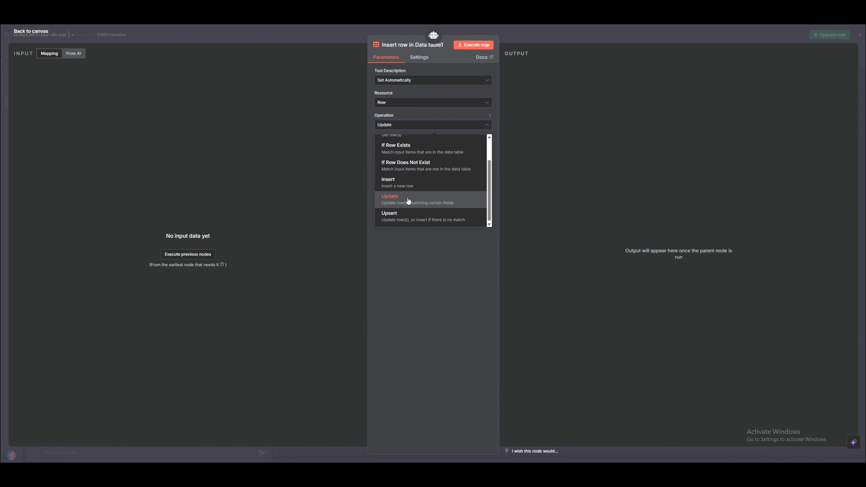
{"action": "left_click", "coordinate": [440, 148]}
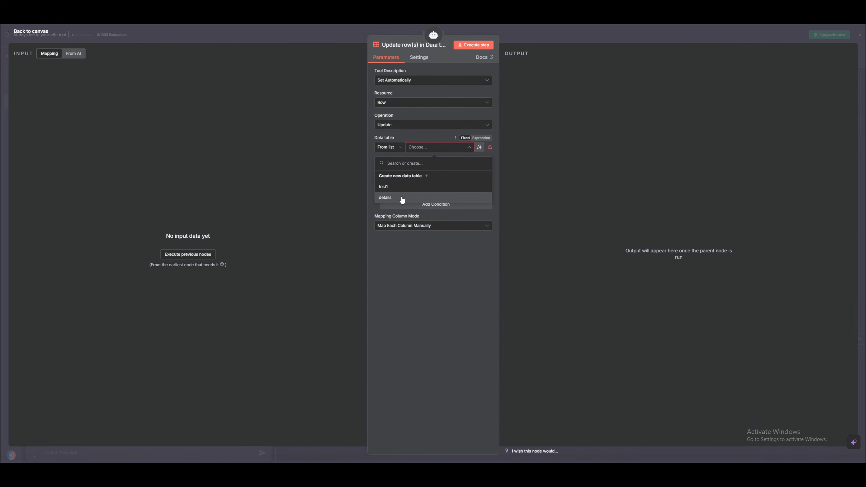
{"action": "left_click", "coordinate": [386, 198]}
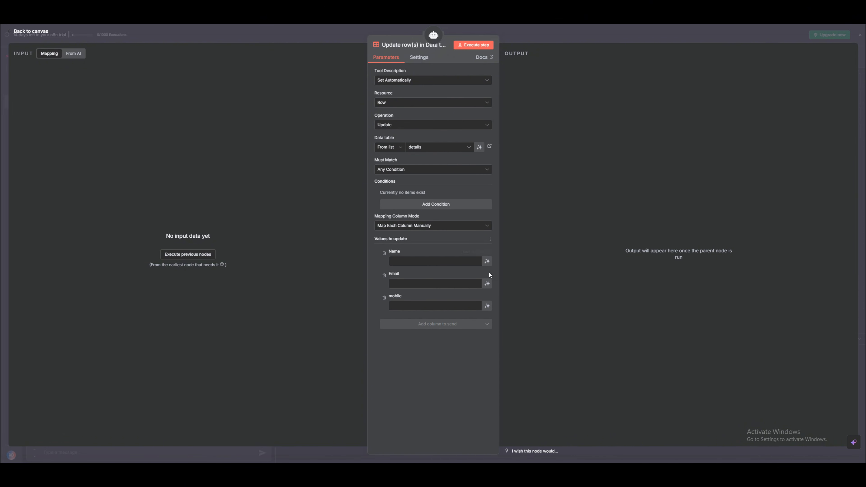
{"action": "left_click", "coordinate": [487, 261]}
{"action": "left_click", "coordinate": [487, 292]}
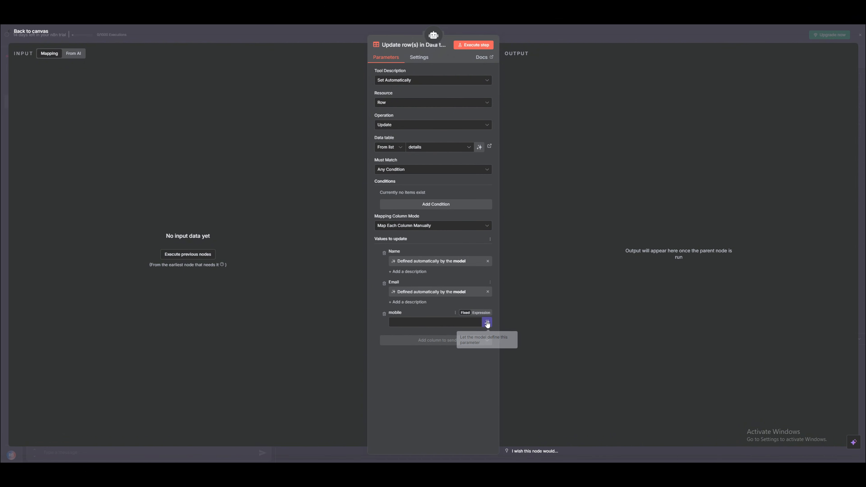
{"action": "left_click", "coordinate": [487, 323]}
Match rows to update where Name equals a model-supplied value, then nudge the node into place.
{"action": "left_click", "coordinate": [403, 204]}
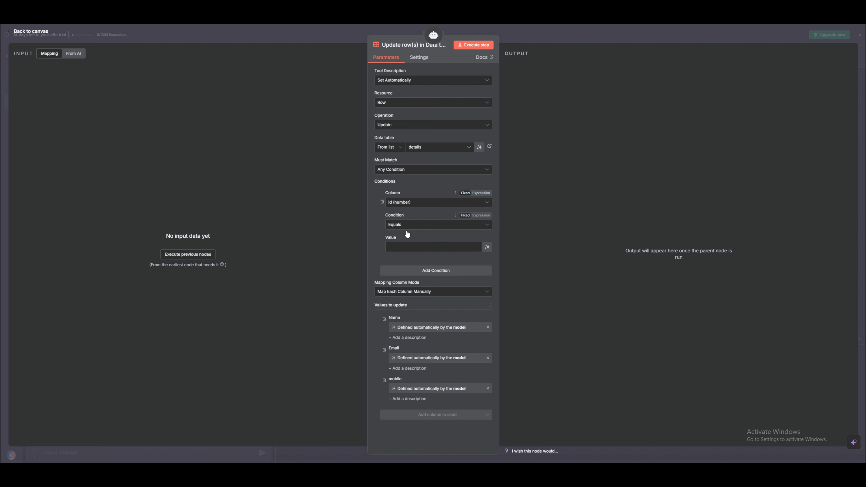
{"action": "left_click", "coordinate": [456, 193]}
{"action": "left_click", "coordinate": [403, 204]}
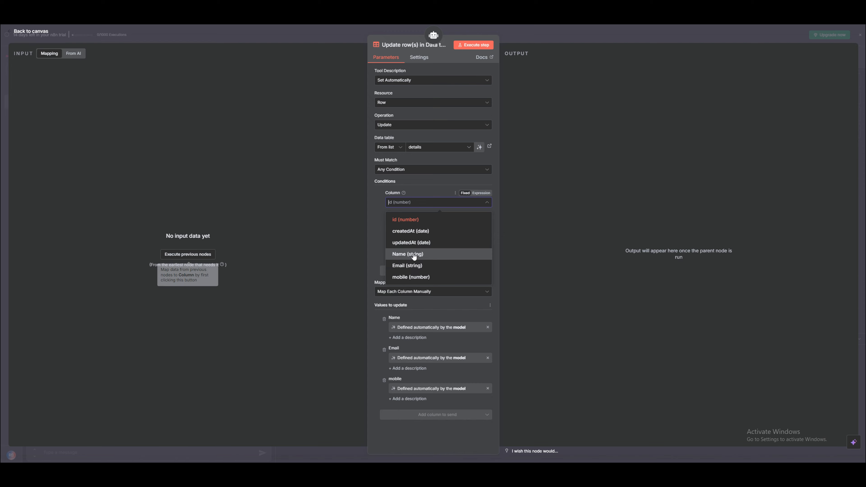
{"action": "left_click", "coordinate": [410, 254]}
{"action": "left_click", "coordinate": [487, 248]}
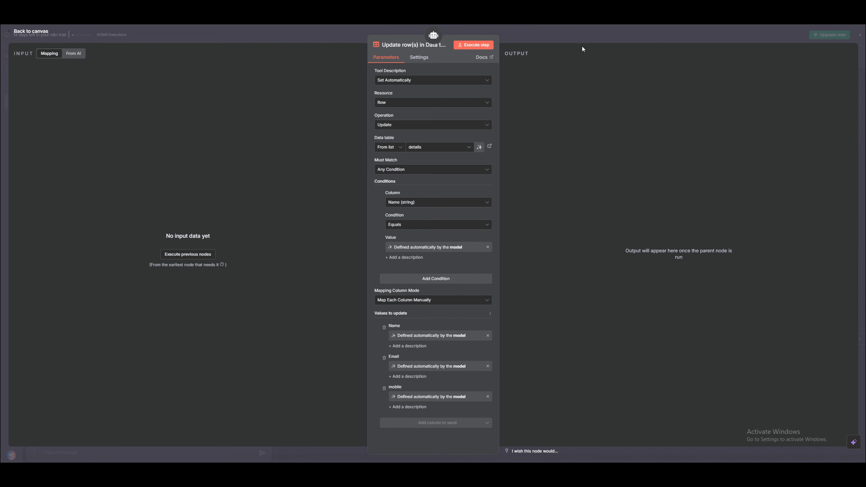
{"action": "left_click", "coordinate": [559, 29]}
{"action": "left_click_drag", "start_coordinate": [517, 252], "coordinate": [528, 257]}
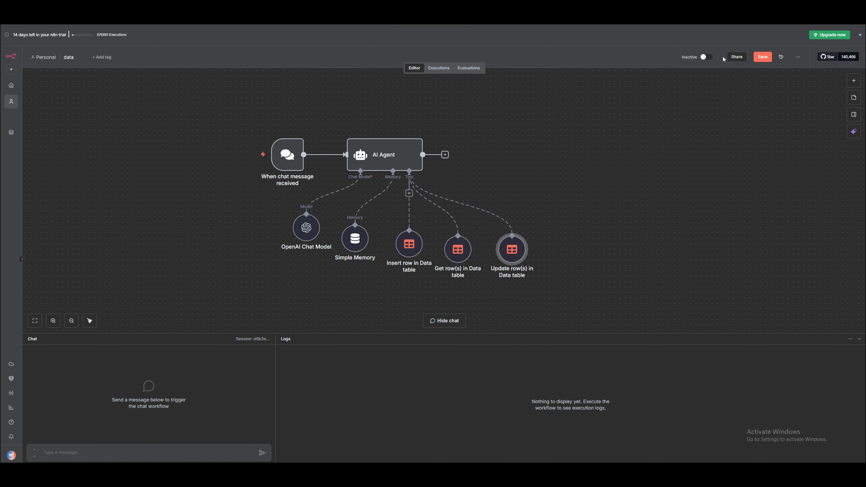
Attach a fourth Data table tool to the agent, placed in the row of tools.
{"action": "left_click", "coordinate": [854, 82]}
{"action": "left_click", "coordinate": [525, 129]}
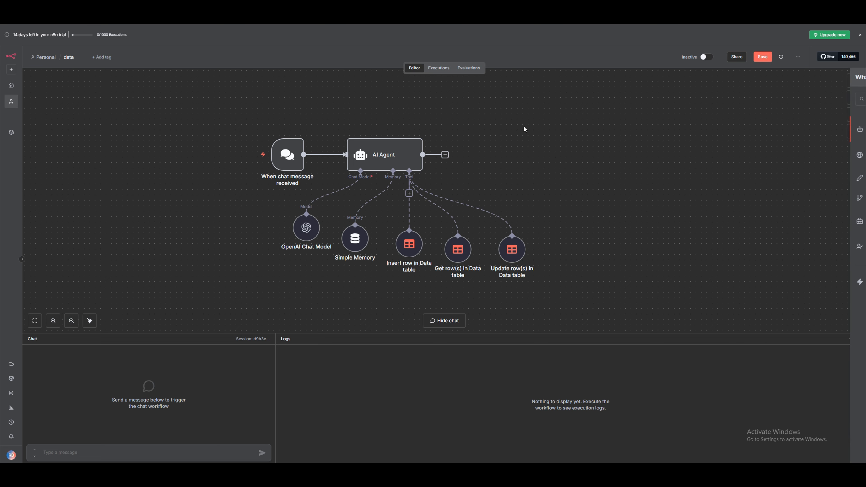
{"action": "left_click", "coordinate": [410, 193]}
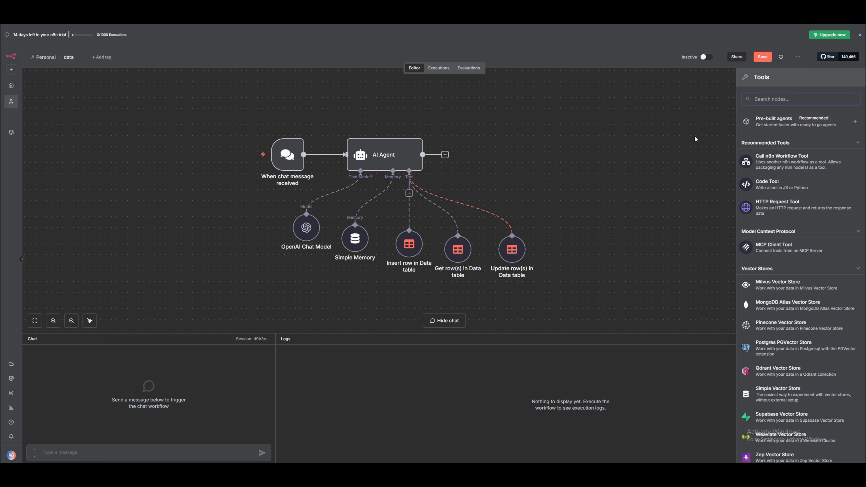
{"action": "type", "text": "data"}
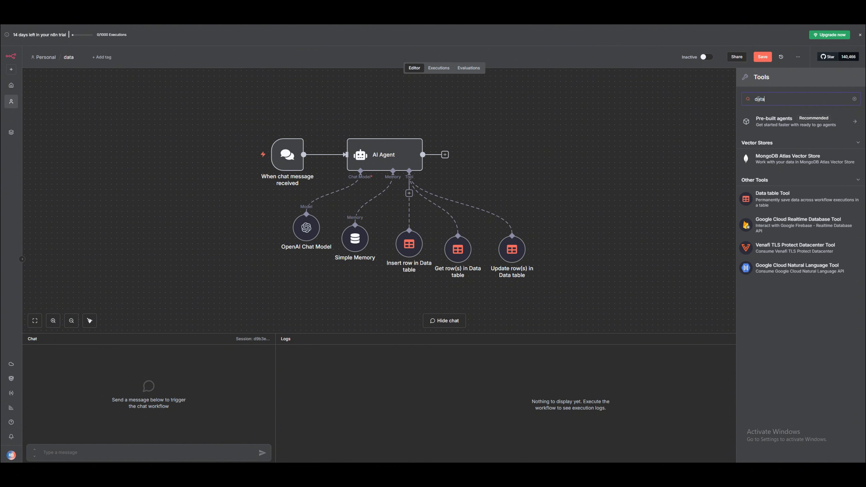
{"action": "left_click", "coordinate": [773, 199]}
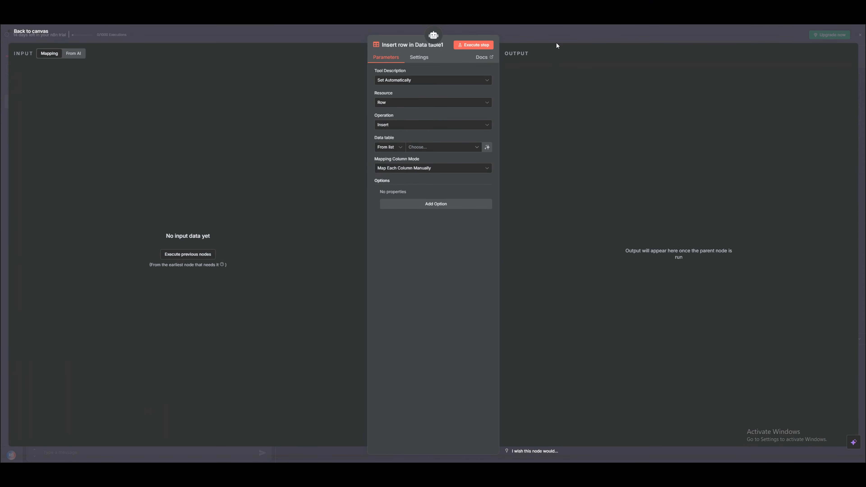
{"action": "left_click", "coordinate": [555, 35]}
{"action": "left_click_drag", "start_coordinate": [482, 291], "coordinate": [568, 260]}
{"action": "double_click", "coordinate": [568, 260]}
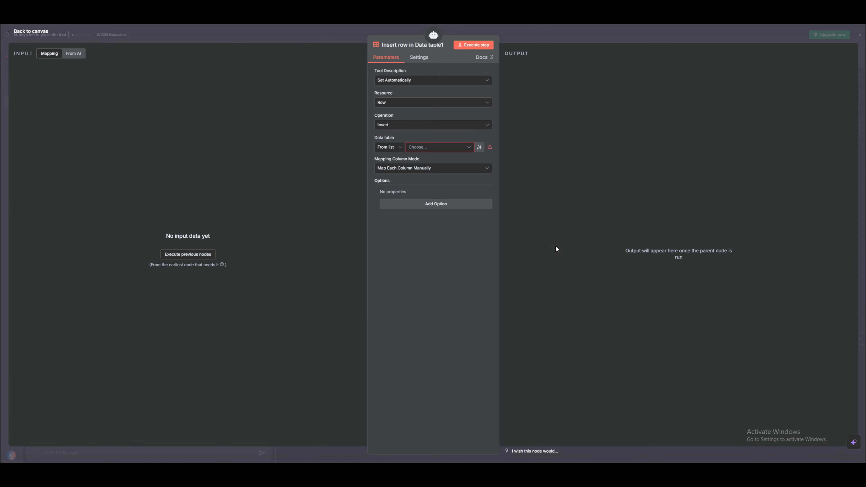
Set the new tool to Delete rows from the details table.
{"action": "left_click", "coordinate": [425, 125]}
{"action": "left_click", "coordinate": [389, 143]}
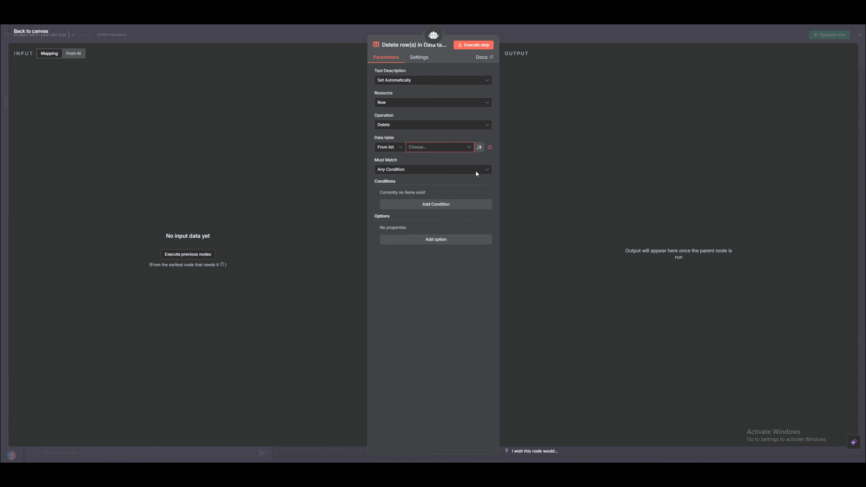
{"action": "left_click", "coordinate": [438, 147]}
{"action": "left_click", "coordinate": [410, 197]}
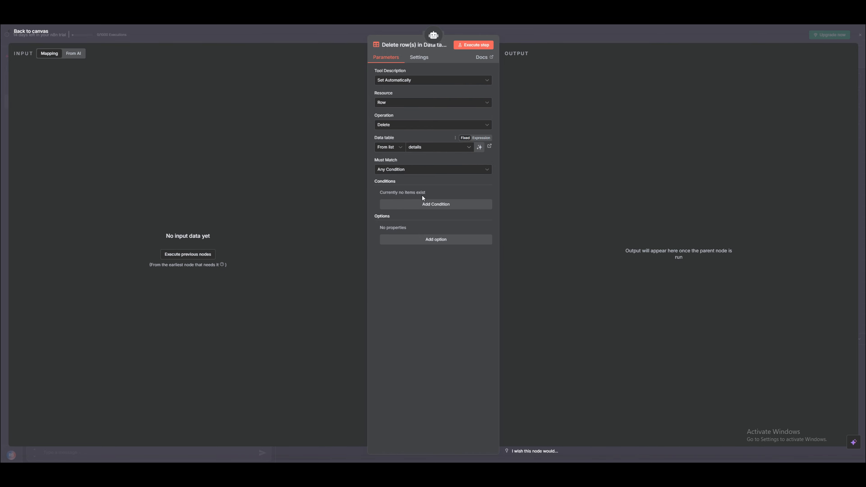
{"action": "left_click", "coordinate": [527, 33]}
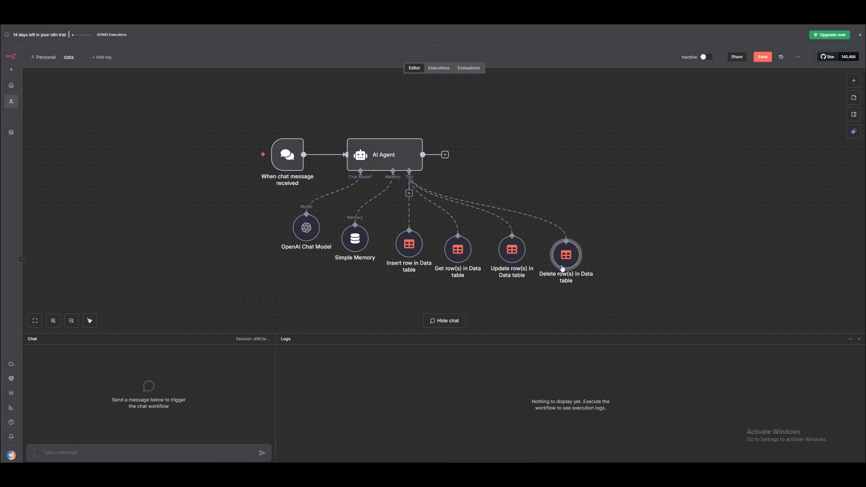
Delete only rows where Name equals a model-supplied value.
{"action": "double_click", "coordinate": [566, 261]}
{"action": "left_click", "coordinate": [421, 203]}
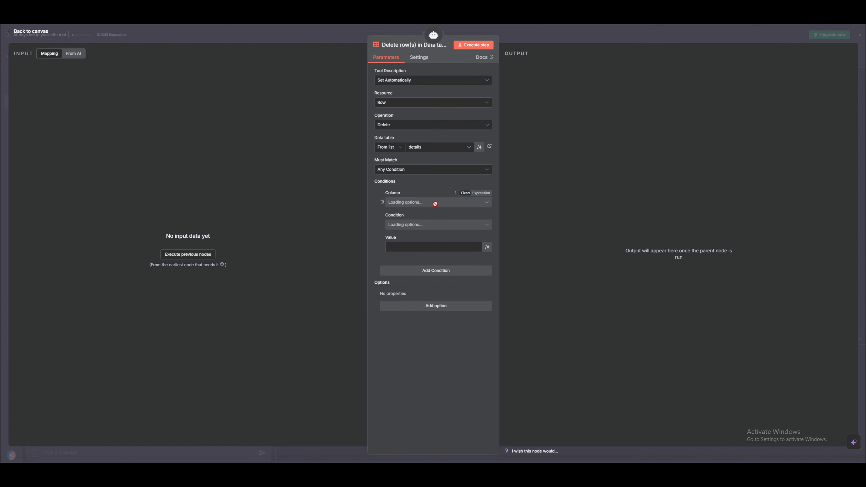
{"action": "left_click", "coordinate": [411, 203]}
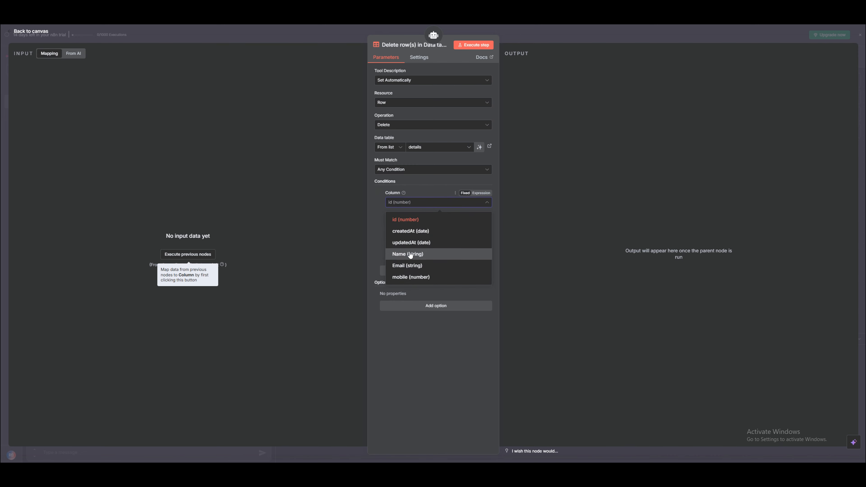
{"action": "left_click", "coordinate": [411, 254]}
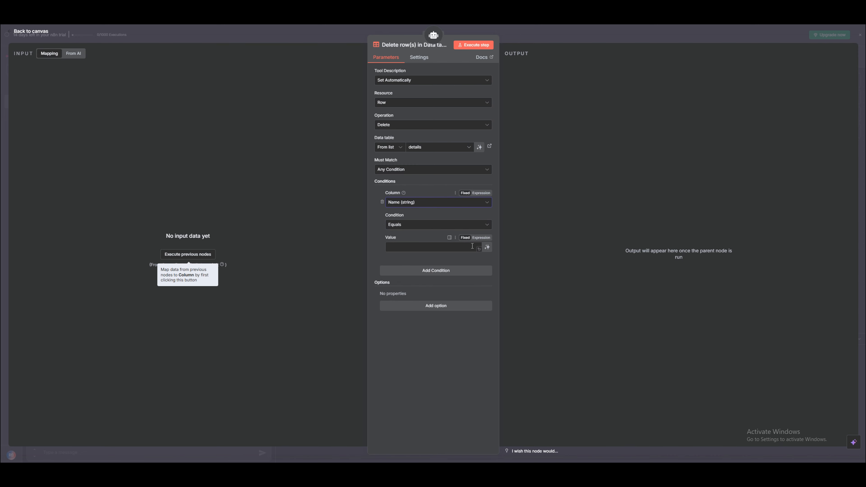
{"action": "left_click", "coordinate": [487, 247]}
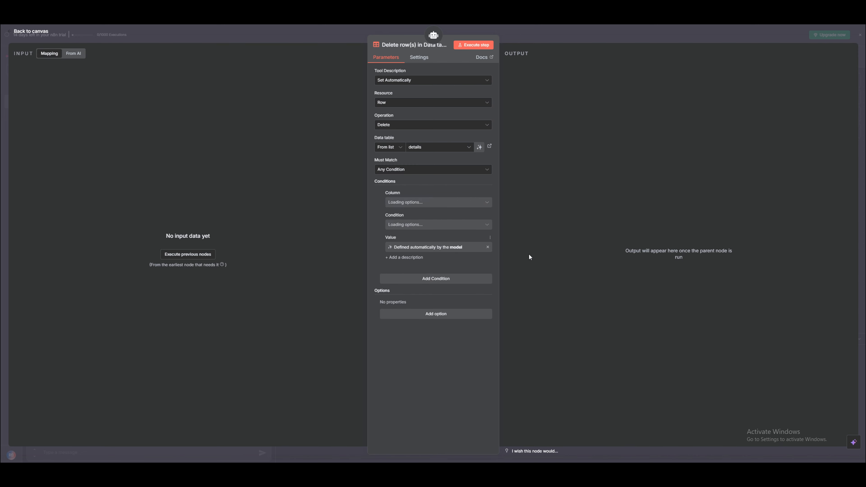
{"action": "left_click", "coordinate": [527, 28]}
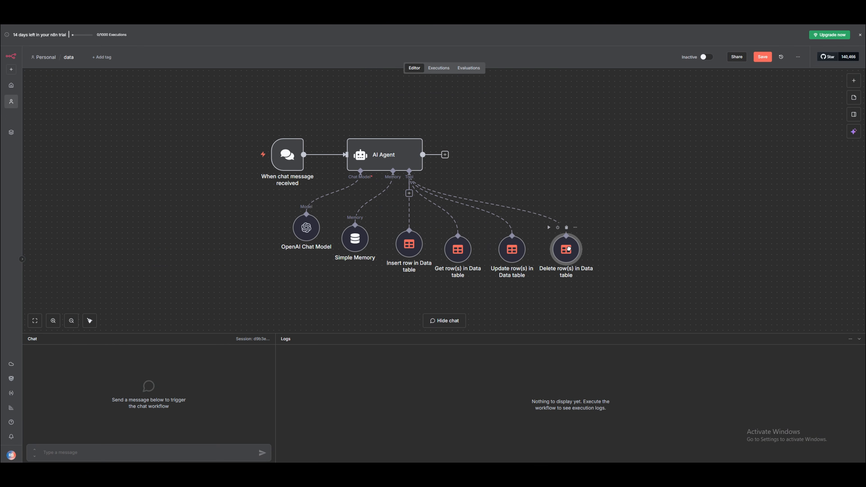
Line up the Insert, Get, Update and Delete tool nodes in one evenly spaced row.
{"action": "left_click_drag", "start_coordinate": [506, 253], "coordinate": [500, 253]}
{"action": "left_click_drag", "start_coordinate": [573, 257], "coordinate": [592, 258]}
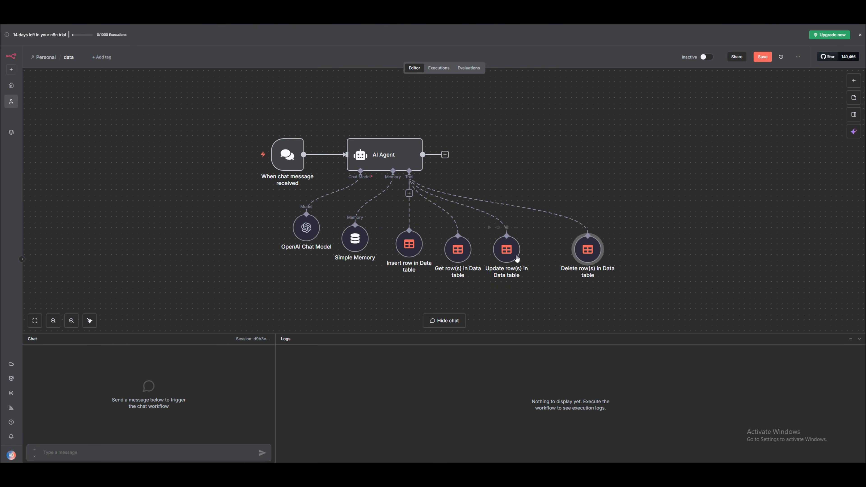
{"action": "left_click_drag", "start_coordinate": [517, 259], "coordinate": [539, 258]}
{"action": "left_click_drag", "start_coordinate": [452, 249], "coordinate": [469, 249]}
{"action": "left_click_drag", "start_coordinate": [409, 244], "coordinate": [419, 247]}
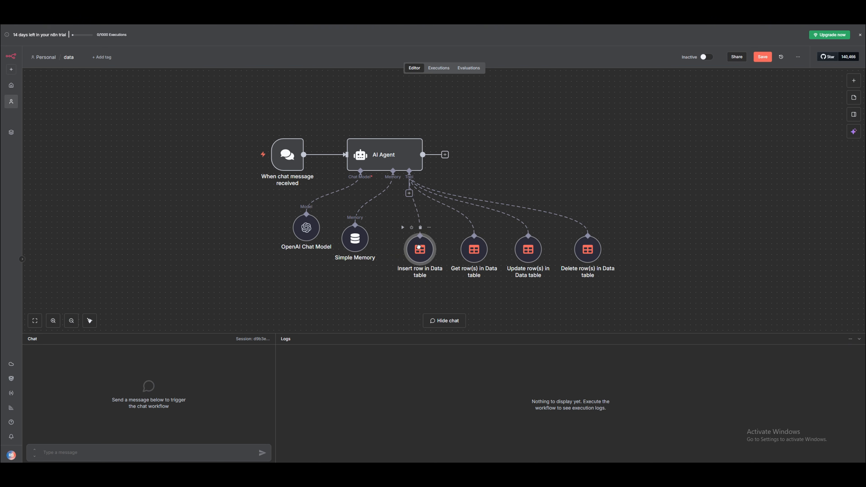
Re-add the AI Agent's System Message option and clear its default text.
{"action": "double_click", "coordinate": [393, 154]}
{"action": "left_click", "coordinate": [413, 215]}
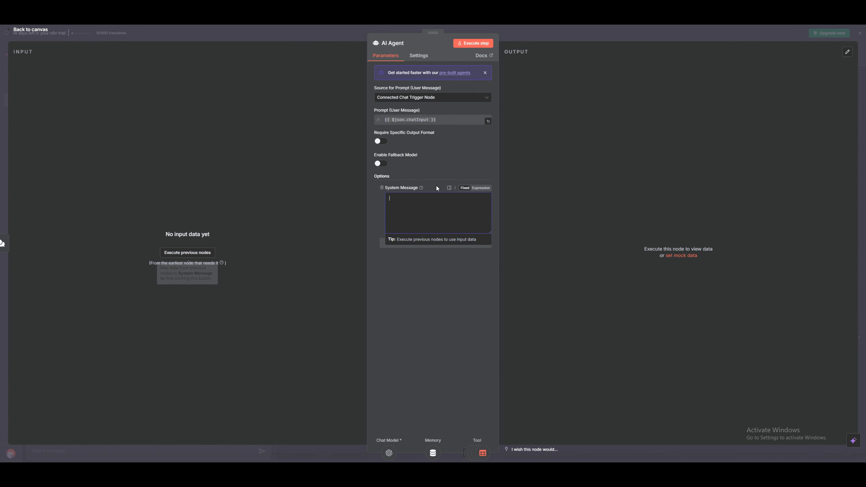
{"action": "left_click", "coordinate": [382, 187]}
{"action": "left_click", "coordinate": [406, 205]}
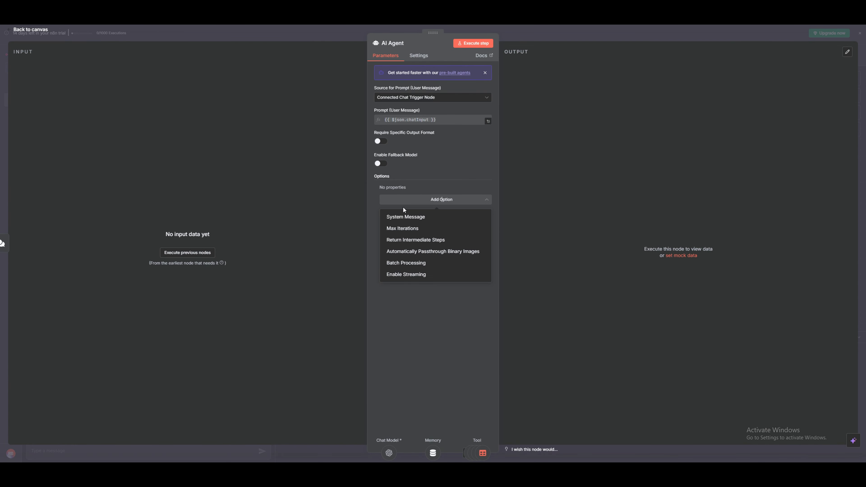
{"action": "left_click", "coordinate": [405, 217]}
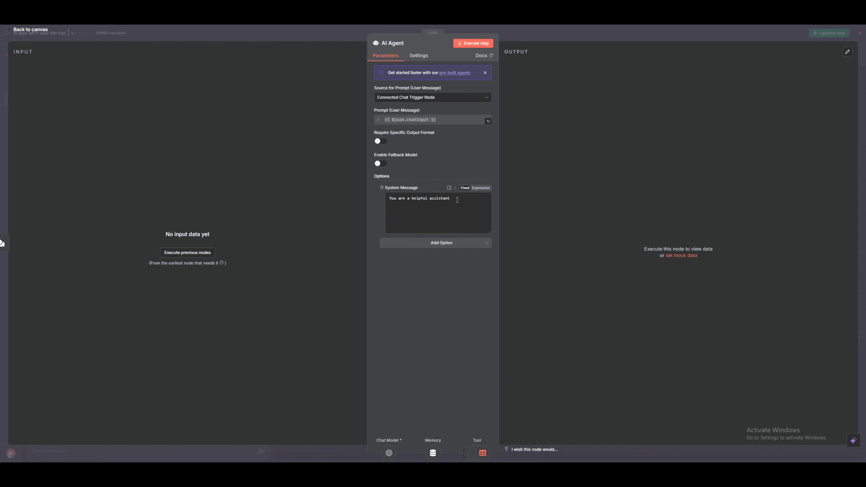
{"action": "key", "text": "ctrl+a"}
{"action": "key", "text": "BackSpace"}
Make the system message an expression and paste in the contact-management prompt from Notepad.
{"action": "left_click", "coordinate": [481, 190]}
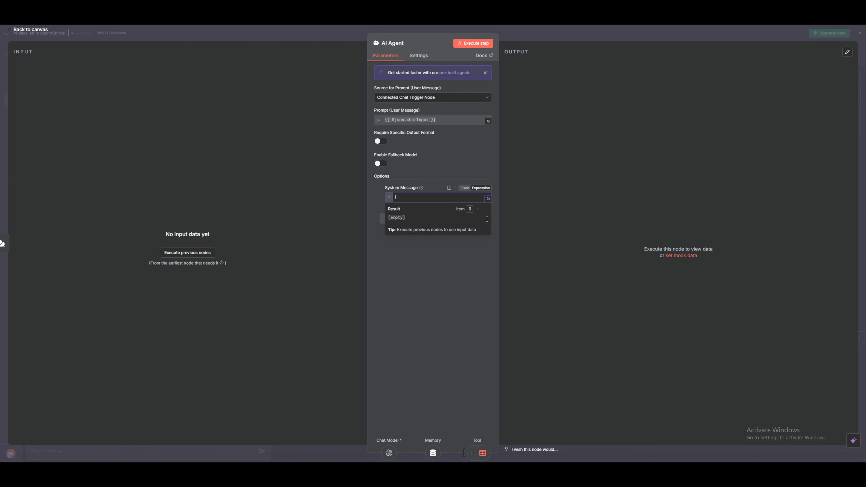
{"action": "left_click", "coordinate": [489, 199]}
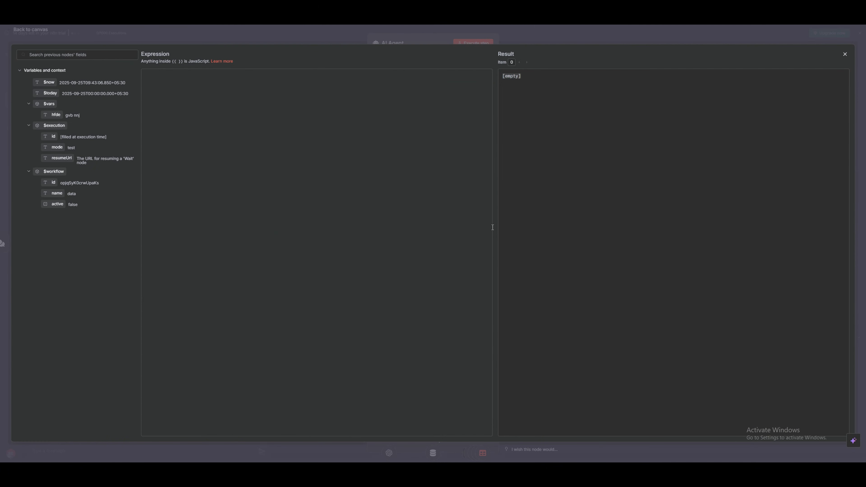
{"action": "key", "text": "alt+Tab"}
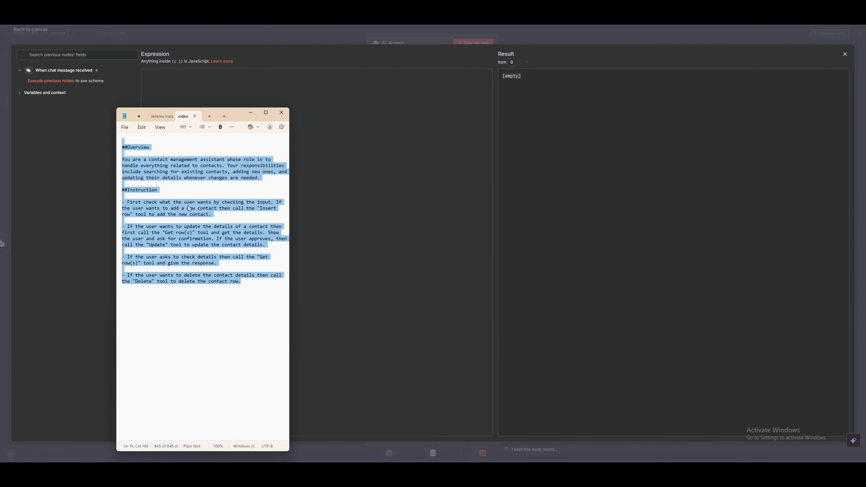
{"action": "left_click", "coordinate": [157, 166]}
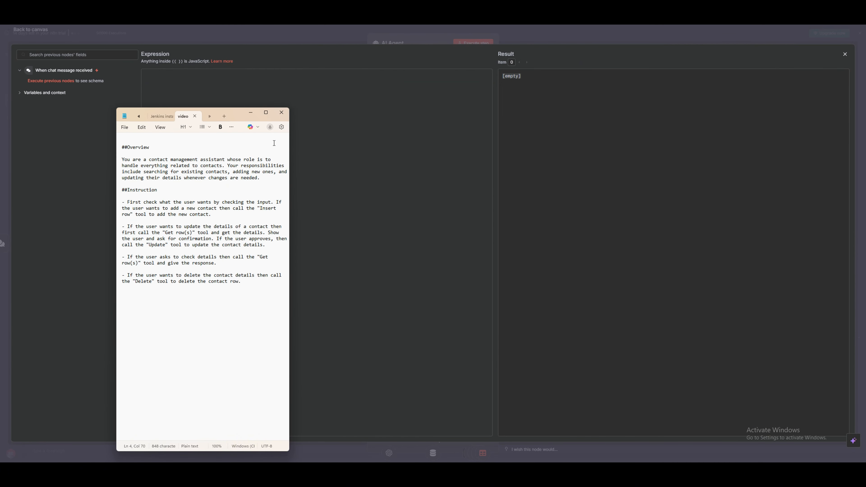
{"action": "left_click", "coordinate": [351, 123]}
{"action": "type", "text": "##Overview  You are a contact management assistant whose role is to handle everything related to contacts. Your responsibilities include searching for existing contacts, adding new ones, and updating their details whenever changes are needed.  ##Instruction  - First check what the user wants by checking the input. If the user wants to add a new contact then call the \"Insert row\" tool to add the new contact.  - If the user wants to update the details of a contact then first call the \"Get row(s)\" tool and get the details. Show the user and ask for confirmation. If the user approves, then call the \"Update\" tool to update the contact details.  - If the user asks to check details then call the \"Get row(s)\" tool and give the response.  - If the user wants to delete the contact details then call the \"Delete\" tool to delete the contact row."}
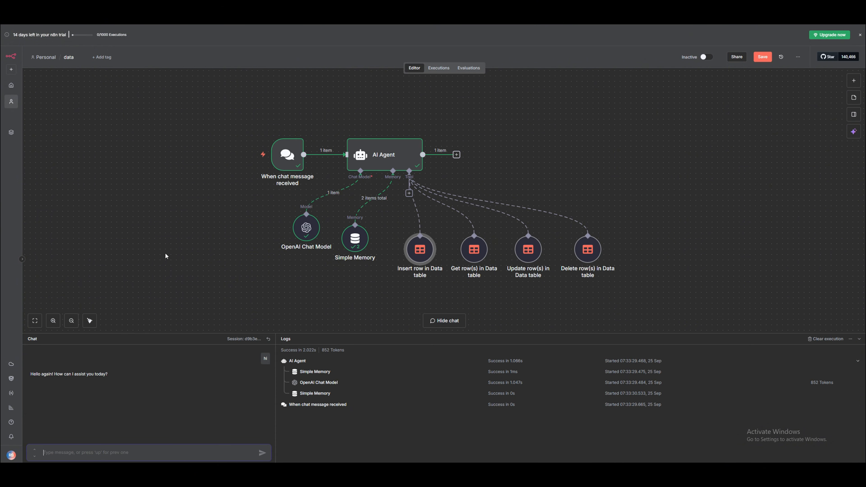
Ask the chat agent to add a test1 contact with an email and mobile number, then view the details table.
{"action": "type", "text": "can you add new contact with name:t"}
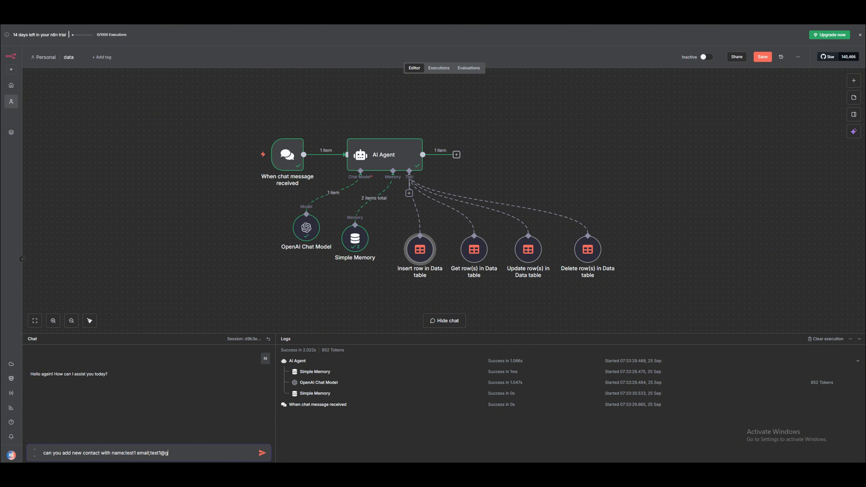
{"action": "left_click", "coordinate": [263, 454]}
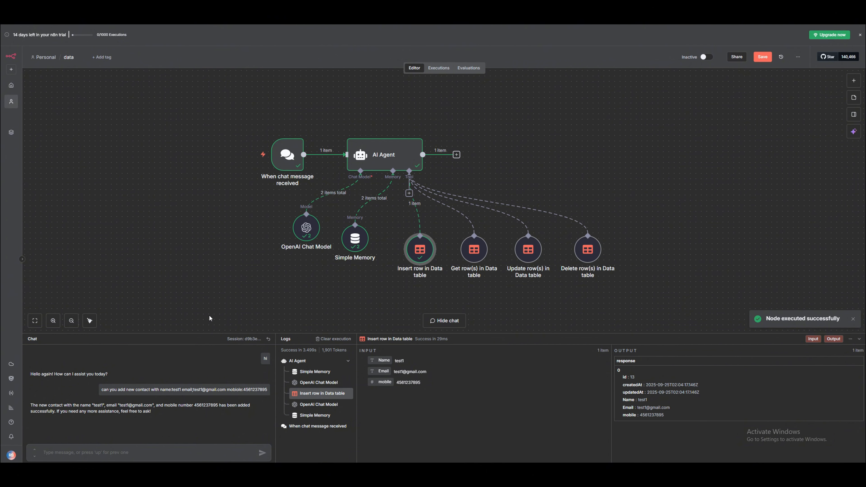
{"action": "left_click_drag", "start_coordinate": [49, 406], "coordinate": [159, 412]}
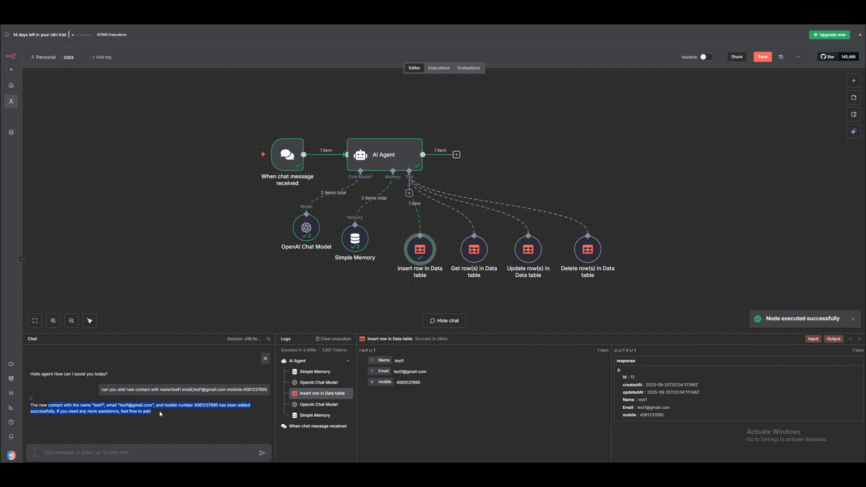
{"action": "left_click", "coordinate": [159, 412]}
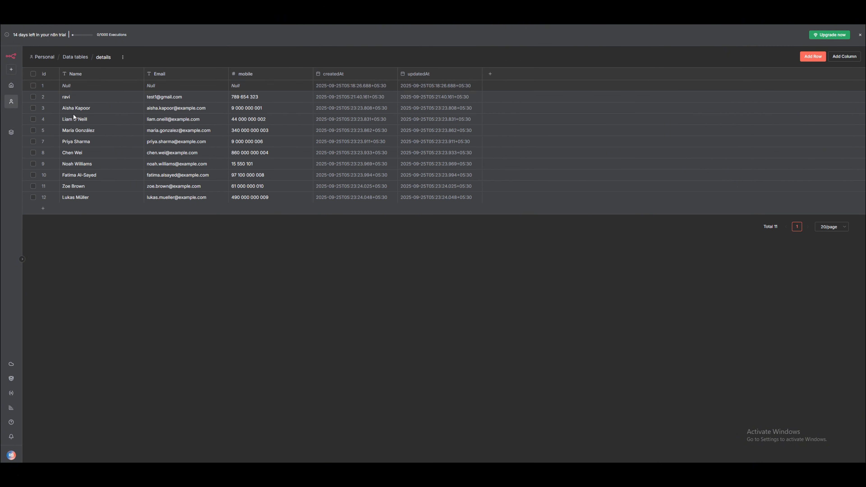
Reload the details table to show the new row and pick out the row 8 contact.
{"action": "key", "text": "ctrl+r"}
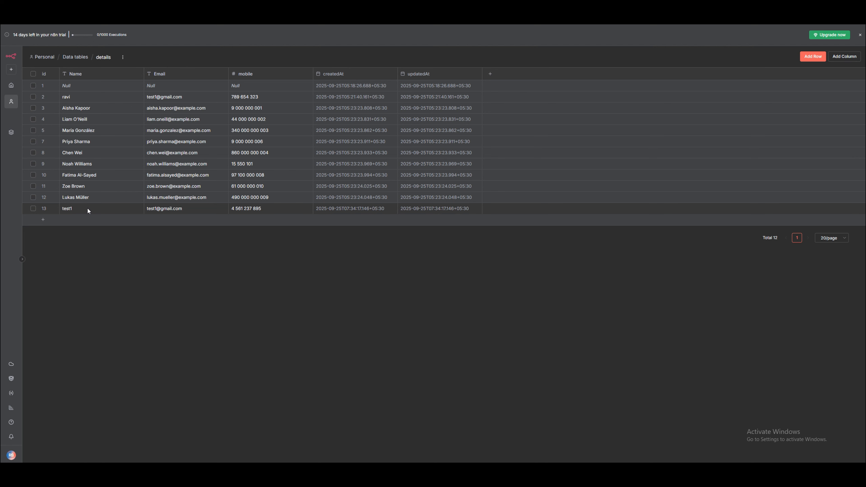
{"action": "left_click", "coordinate": [103, 12]}
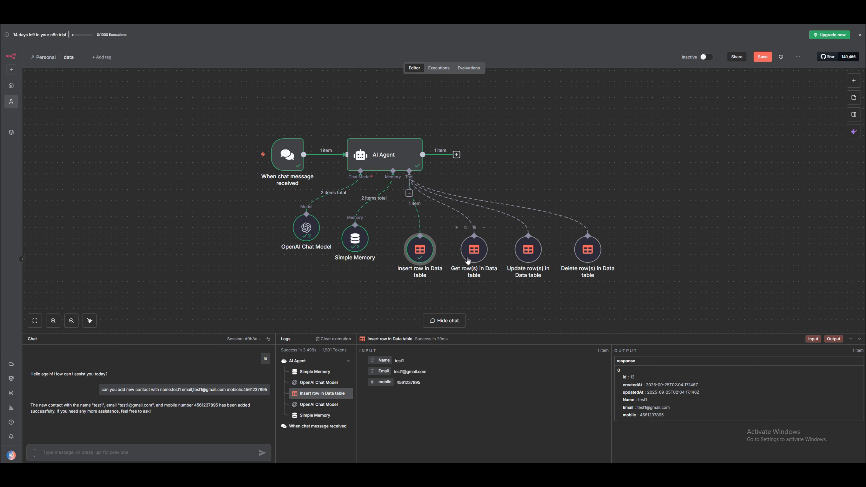
{"action": "left_click", "coordinate": [75, 12]}
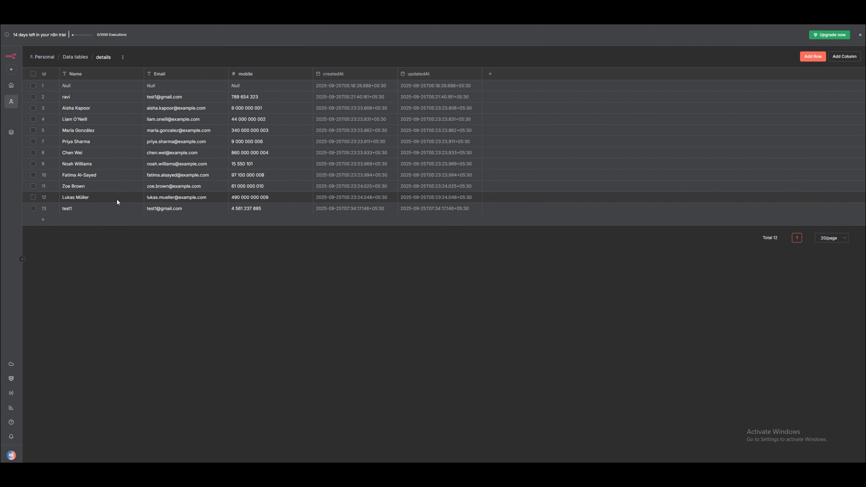
{"action": "left_click", "coordinate": [81, 156]}
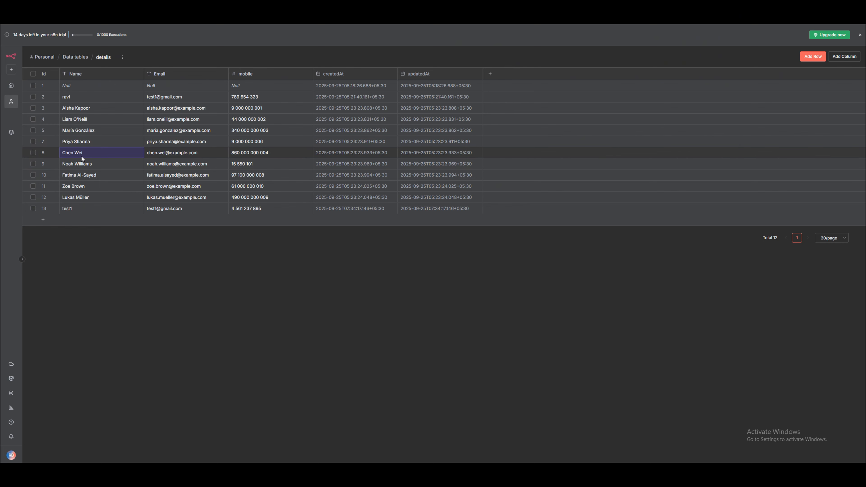
{"action": "left_click", "coordinate": [104, 12]}
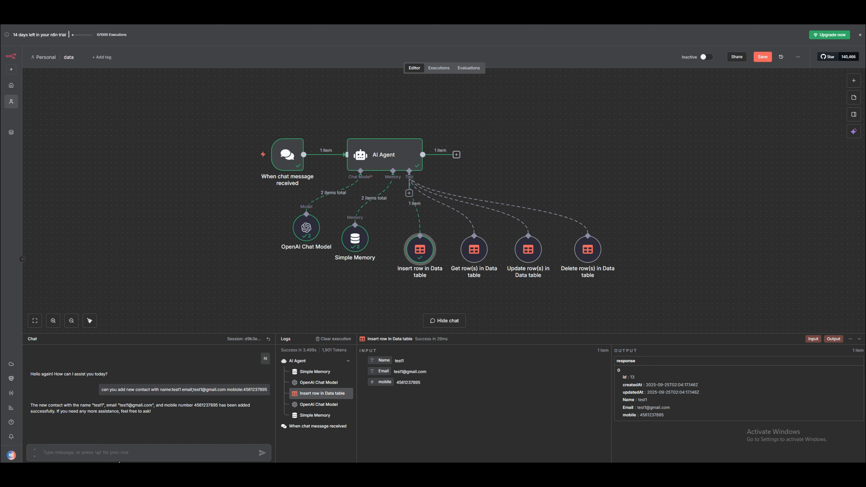
Ask the agent for the row 8 contact's details and compare its email and mobile with the table.
{"action": "type", "text": "canyou"}
{"action": "key", "text": "BackSpace"}
{"action": "key", "text": "BackSpace"}
{"action": "key", "text": "BackSpace"}
{"action": "key", "text": "Return"}
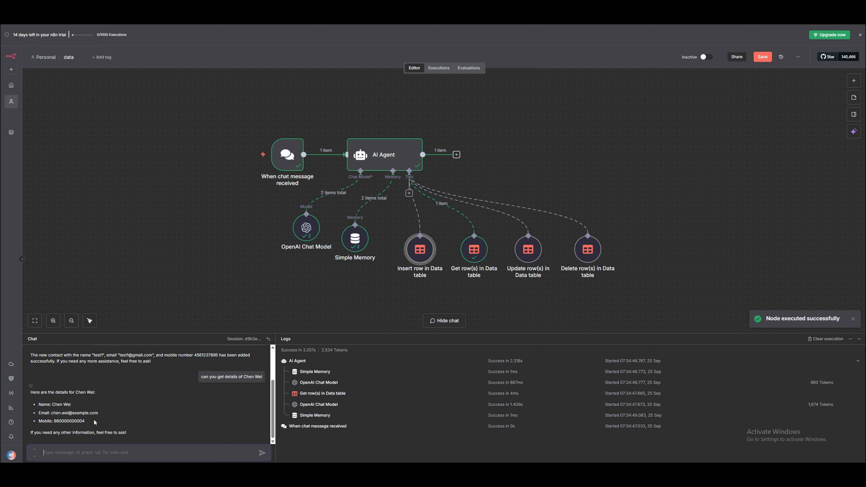
{"action": "left_click_drag", "start_coordinate": [58, 413], "coordinate": [88, 417]}
{"action": "key", "text": "ctrl+Tab"}
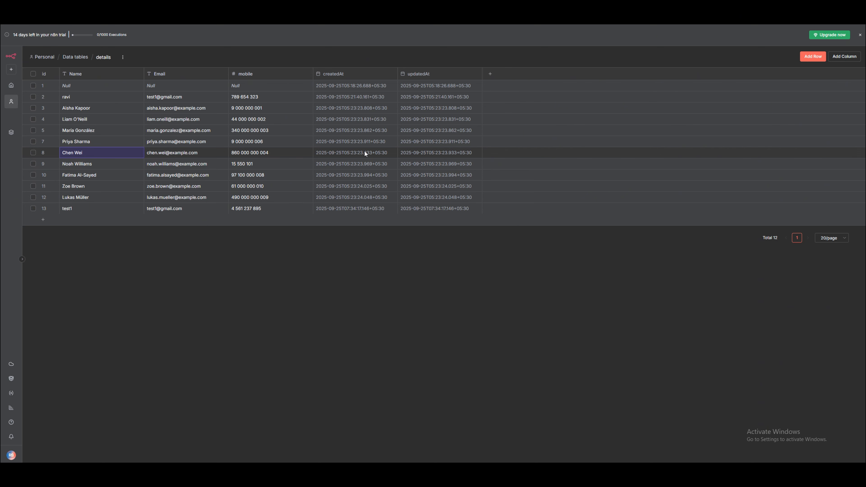
{"action": "key", "text": "ctrl+shift+Tab"}
{"action": "left_click", "coordinate": [149, 453]}
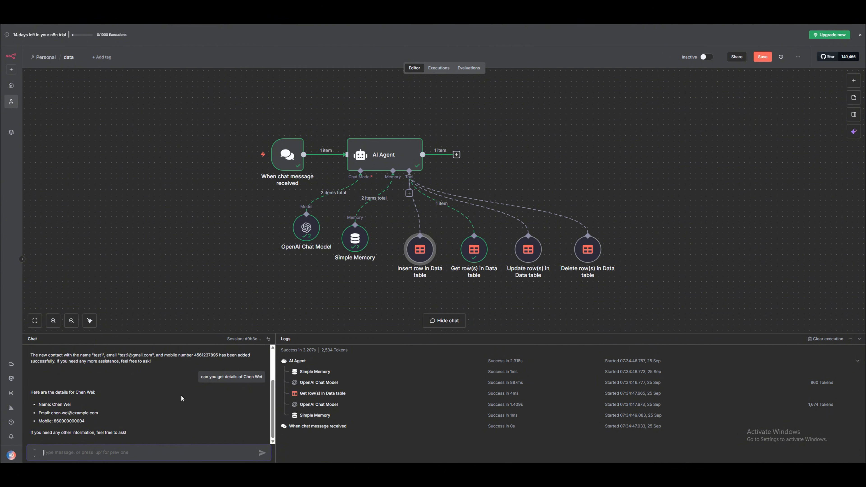
Ask the agent to change the row 8 contact's name to a new name, pasting the current name.
{"action": "type", "text": "i need to change the"}
{"action": "left_click_drag", "start_coordinate": [74, 392], "coordinate": [95, 395]}
{"action": "key", "text": "ctrl+c"}
{"action": "left_click", "coordinate": [120, 457]}
{"action": "type", "text": "name of"}
{"action": "key", "text": "ctrl+v"}
{"action": "key", "text": "BackSpace"}
{"action": "key", "text": "BackSpace"}
{"action": "type", "text": "jesh"}
{"action": "key", "text": "Return"}
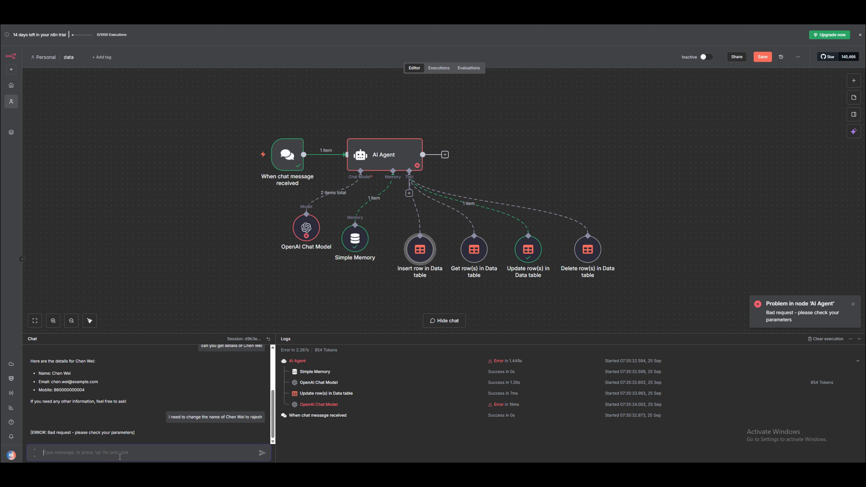
Inspect the failed OpenAI Chat Model step's error and resend the rename request.
{"action": "left_click", "coordinate": [304, 405]}
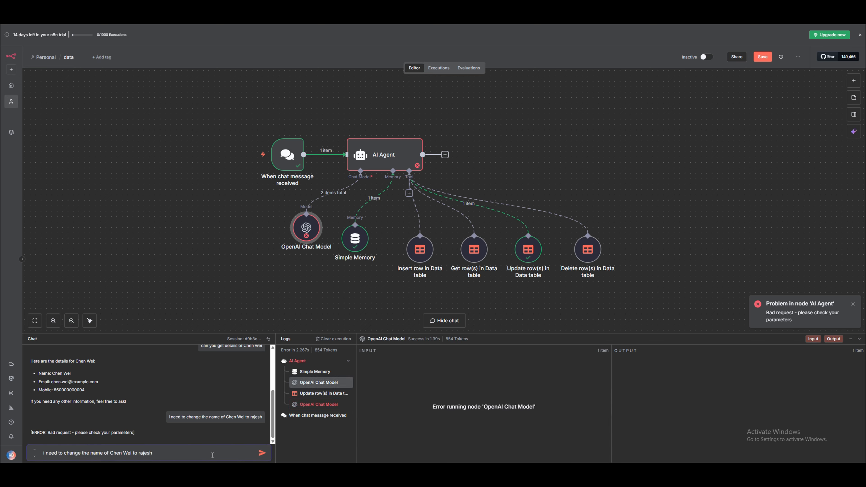
{"action": "key", "text": "Return"}
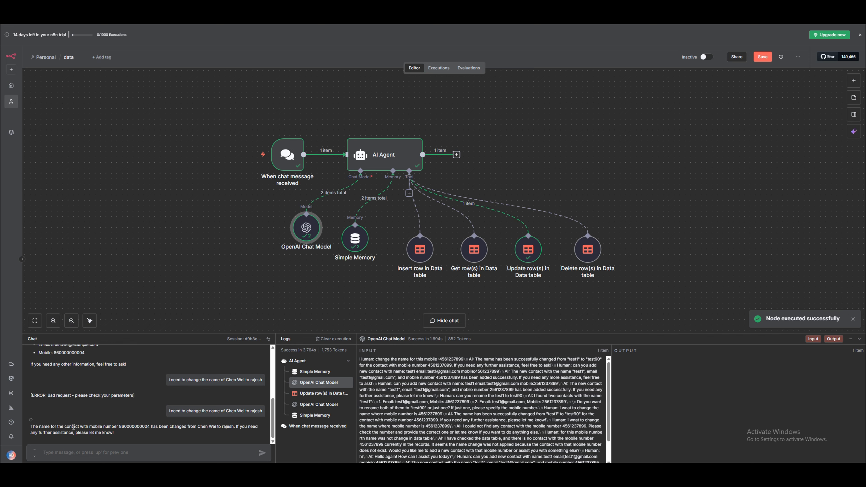
{"action": "left_click_drag", "start_coordinate": [73, 426], "coordinate": [259, 433]}
{"action": "left_click", "coordinate": [261, 429]}
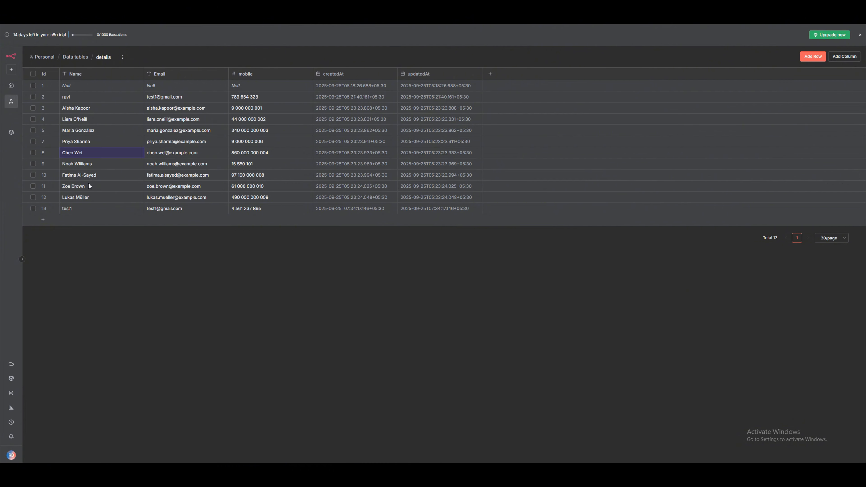
Reload the details table and confirm row 8's Name cell still holds the original name.
{"action": "key", "text": "F5"}
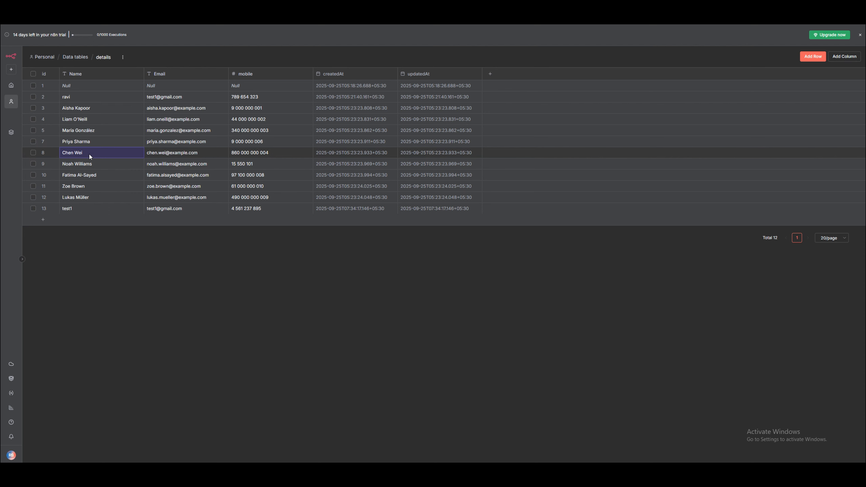
{"action": "double_click", "coordinate": [89, 153]}
{"action": "left_click", "coordinate": [203, 277]}
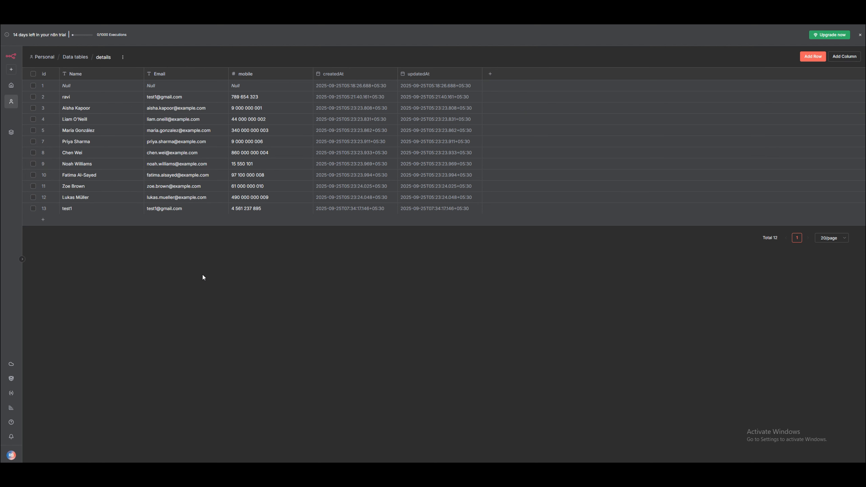
{"action": "left_click", "coordinate": [82, 5]}
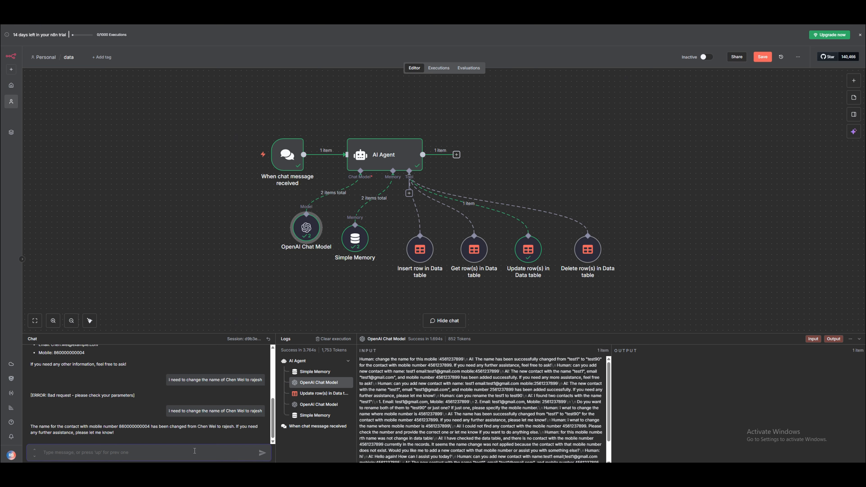
Review the Update row(s) and chat model steps' inputs and outputs in the chat log.
{"action": "key", "text": "Up"}
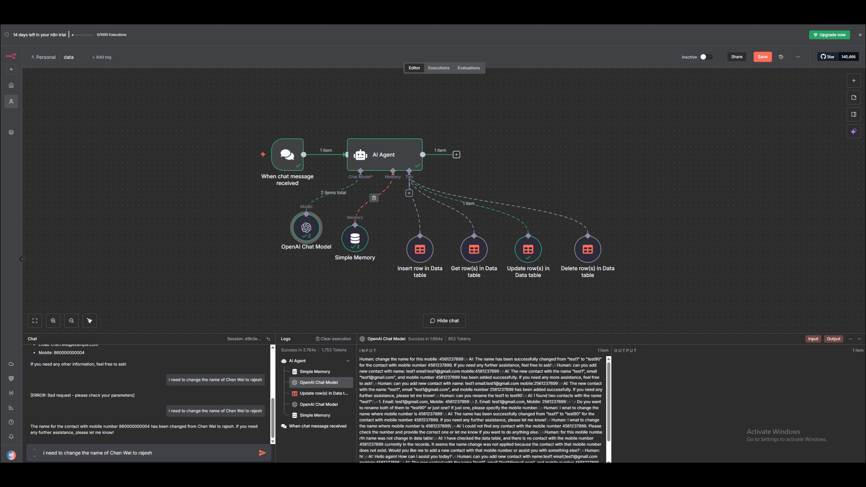
{"action": "left_click", "coordinate": [315, 393]}
{"action": "left_click", "coordinate": [314, 383]}
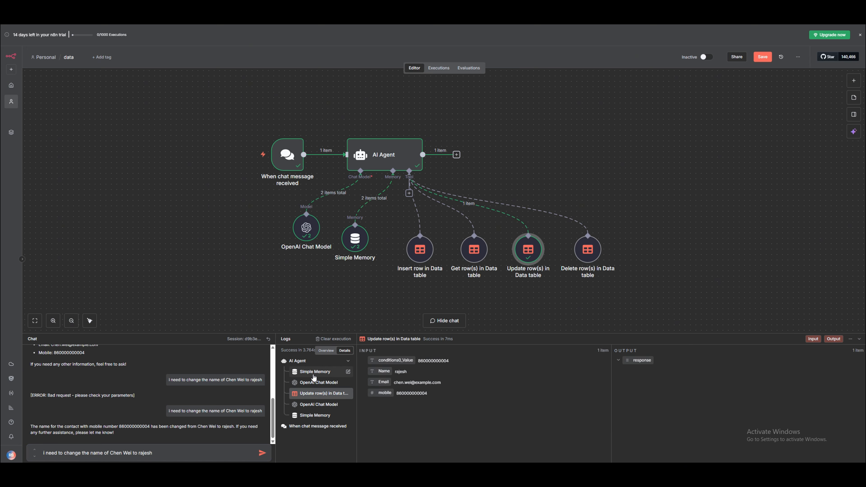
{"action": "left_click", "coordinate": [318, 394]}
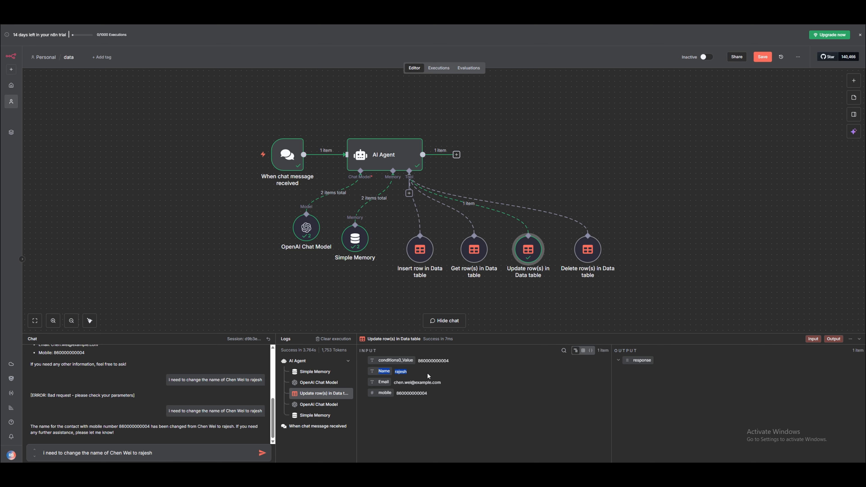
{"action": "left_click", "coordinate": [313, 405]}
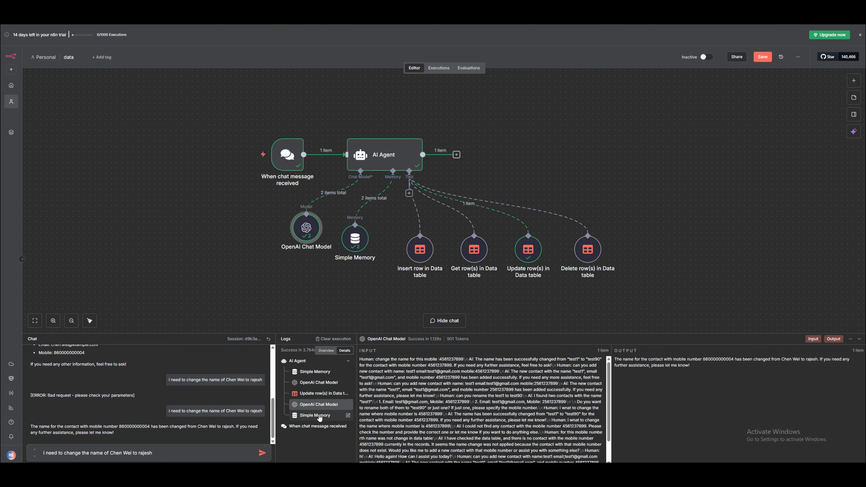
{"action": "left_click", "coordinate": [319, 394]}
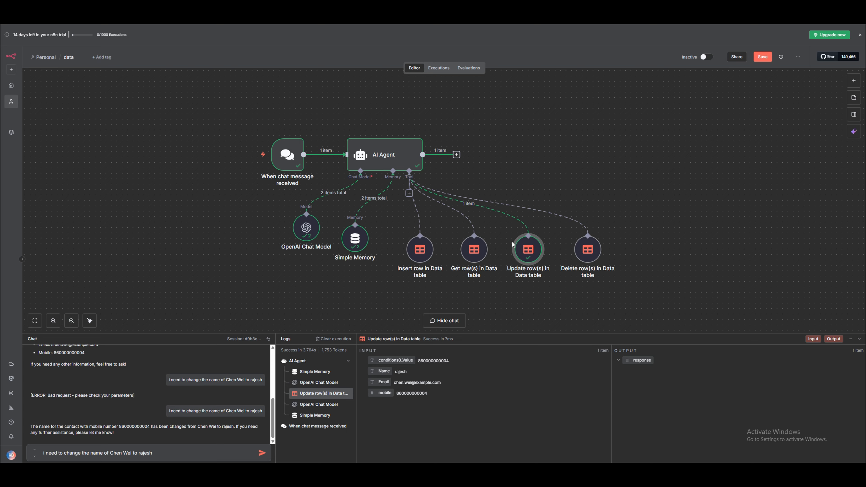
Examine the Update row(s) node's match condition and its value expression.
{"action": "double_click", "coordinate": [528, 251]}
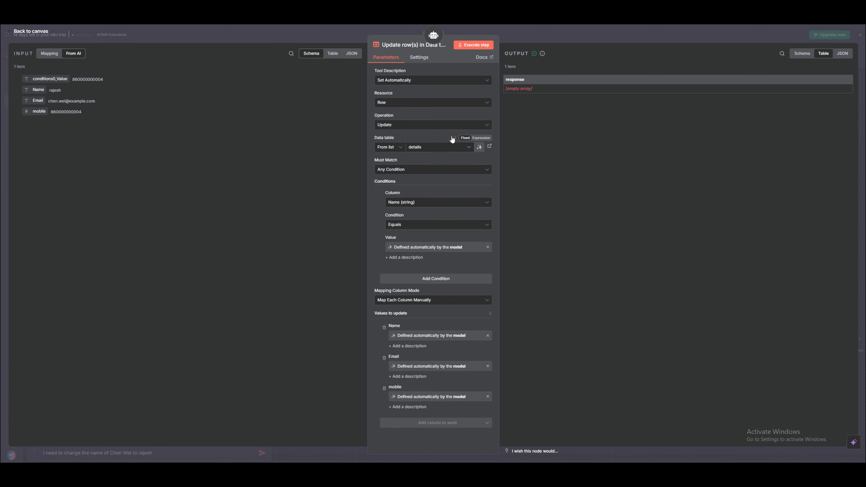
{"action": "left_click_drag", "start_coordinate": [536, 90], "coordinate": [480, 83]}
{"action": "left_click", "coordinate": [337, 262]}
{"action": "left_click_drag", "start_coordinate": [36, 90], "coordinate": [42, 90]}
{"action": "left_click", "coordinate": [488, 247]}
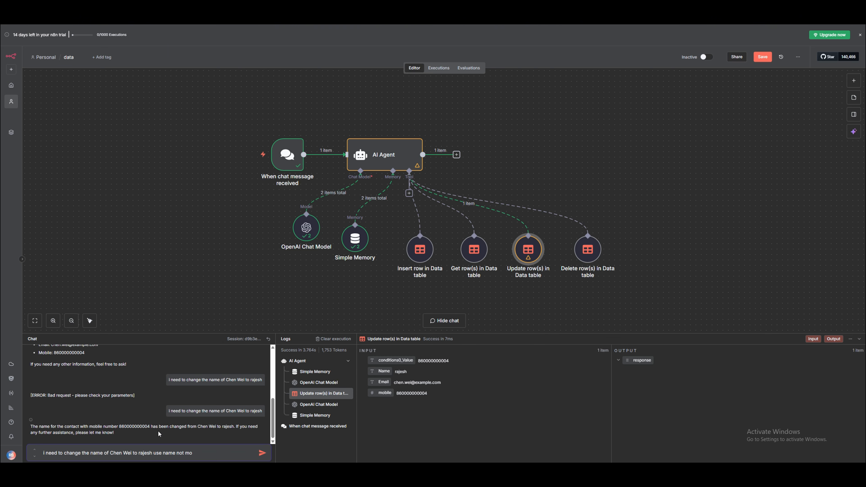
Resend the rename adding 'use name not mobile' and check the updated name, email and mobile.
{"action": "type", "text": "bile"}
{"action": "key", "text": "Return"}
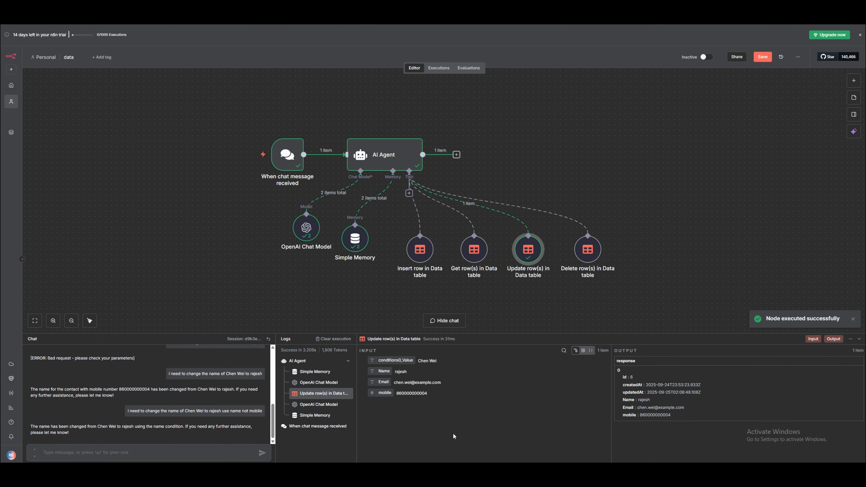
{"action": "left_click_drag", "start_coordinate": [644, 400], "coordinate": [682, 420]}
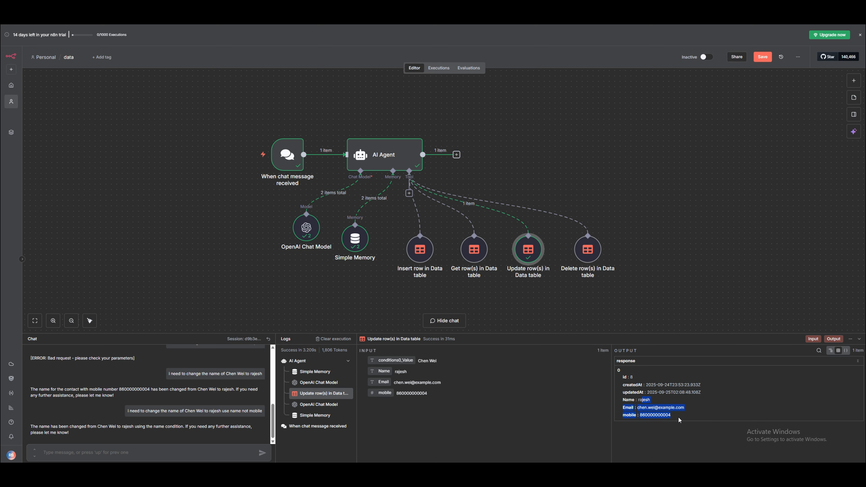